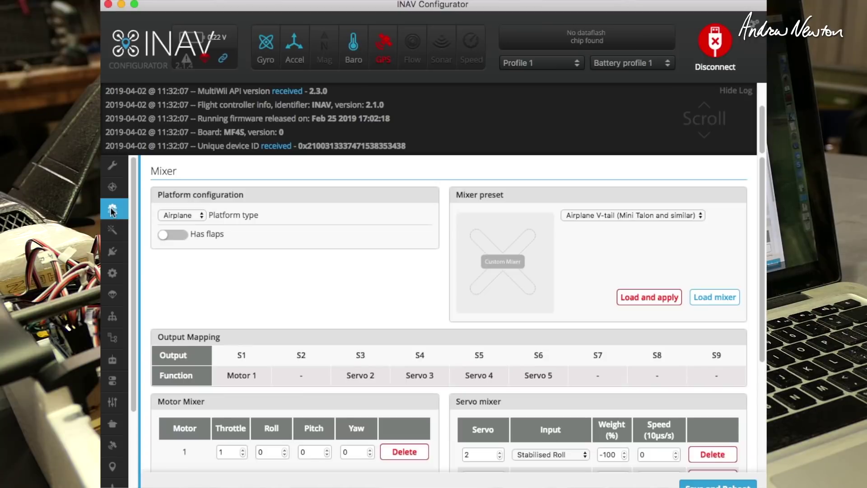
Check the sensor options for UART4 in the serial port settings, keeping GPS selected.
{"action": "left_click", "coordinate": [113, 230]}
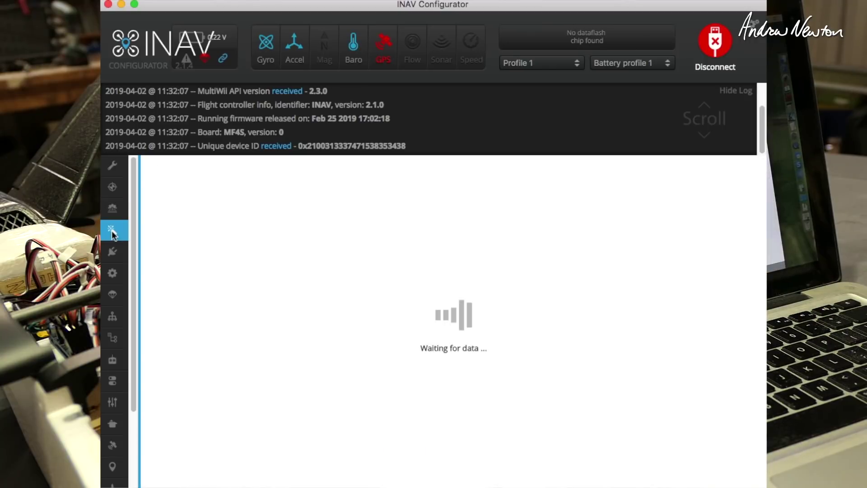
{"action": "left_click", "coordinate": [110, 252]}
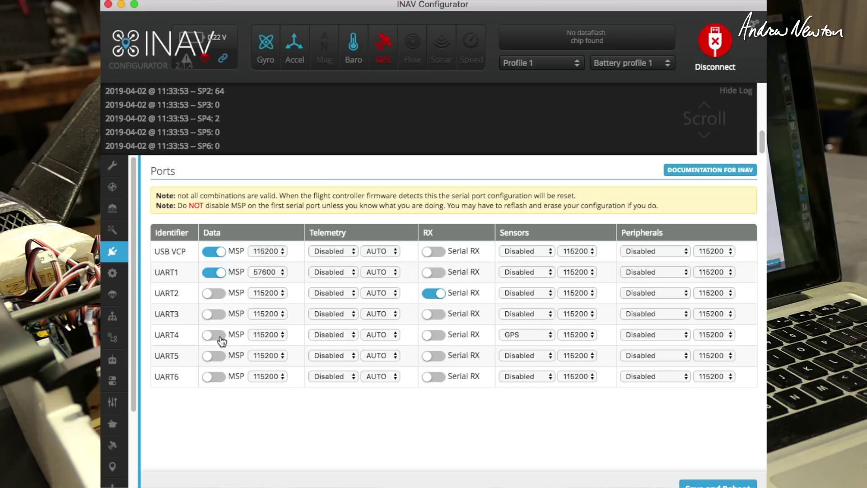
{"action": "left_click", "coordinate": [549, 334]}
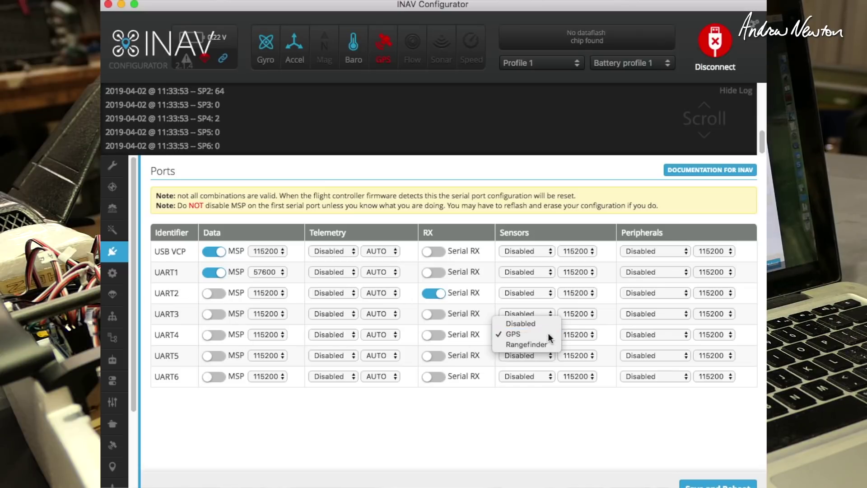
{"action": "left_click", "coordinate": [550, 336]}
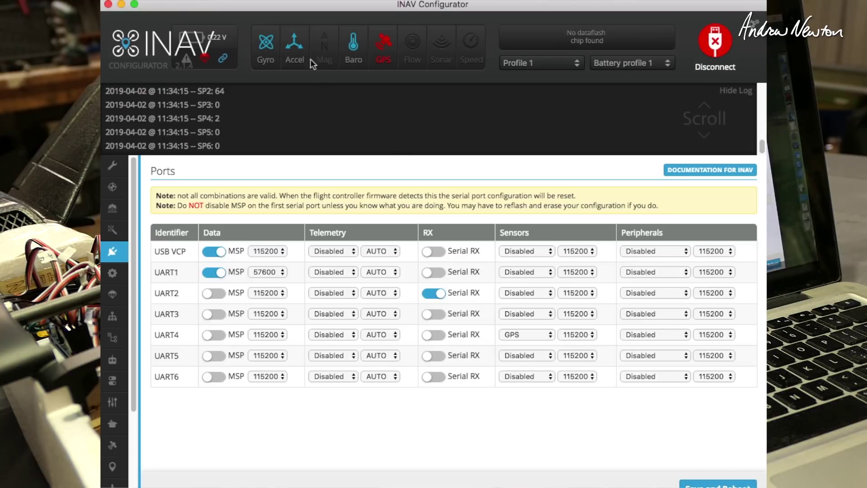
In the Configuration settings, toggle motor and servo output and "Don't spin the motors when armed" off and back on.
{"action": "left_click", "coordinate": [112, 273]}
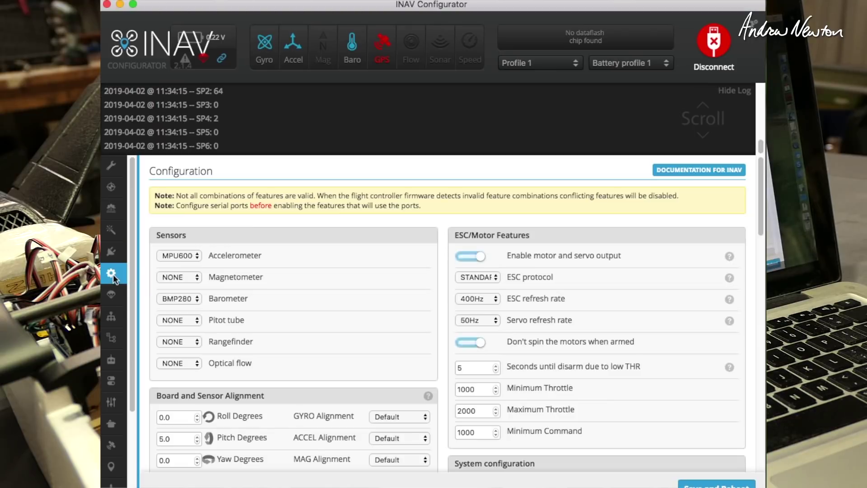
{"action": "left_click", "coordinate": [465, 257]}
{"action": "left_click", "coordinate": [482, 258]}
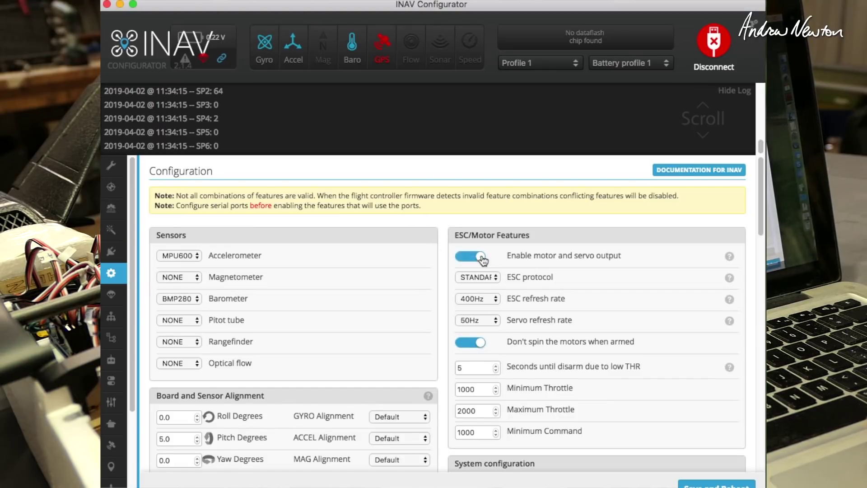
{"action": "left_click", "coordinate": [460, 340]}
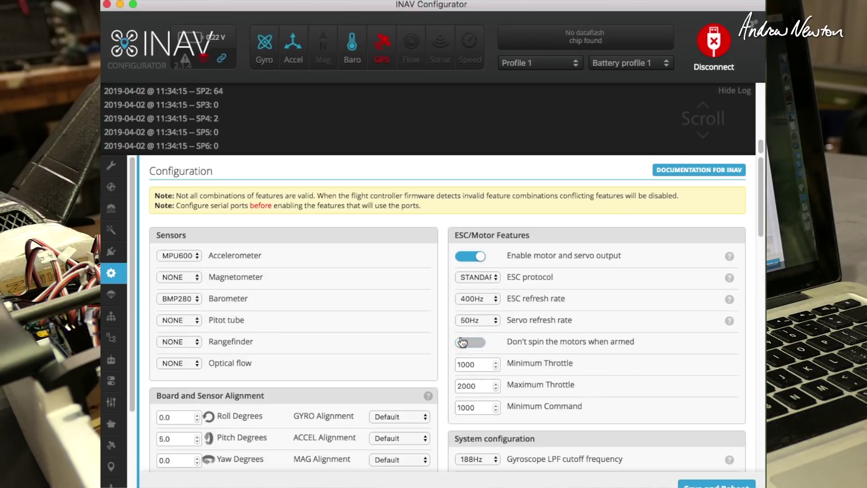
{"action": "left_click", "coordinate": [481, 344]}
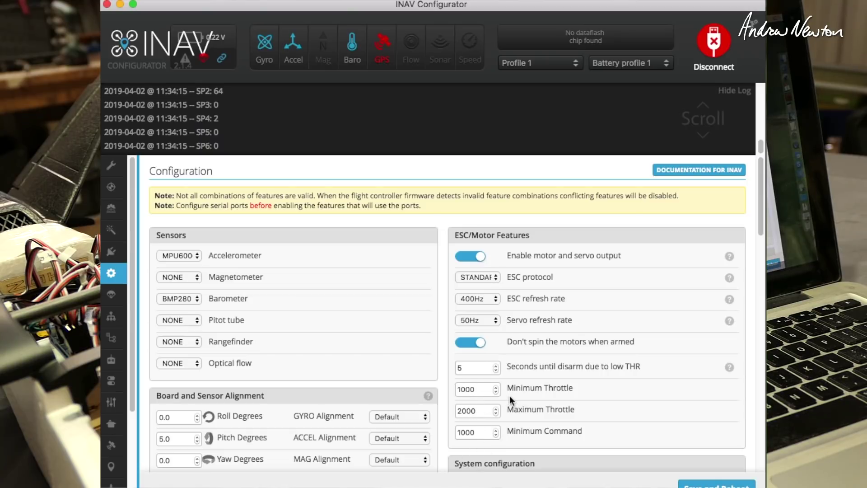
Review the board alignment and receiver settings, and toggle GPS for navigation and telemetry off and back on.
{"action": "scroll", "coordinate": [510, 394], "scroll_direction": "down", "scroll_amount": 5}
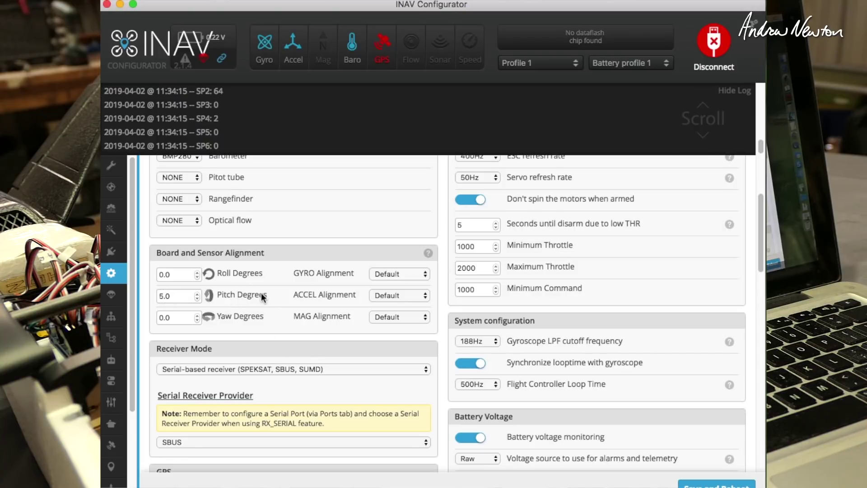
{"action": "scroll", "coordinate": [261, 293], "scroll_direction": "down", "scroll_amount": 1}
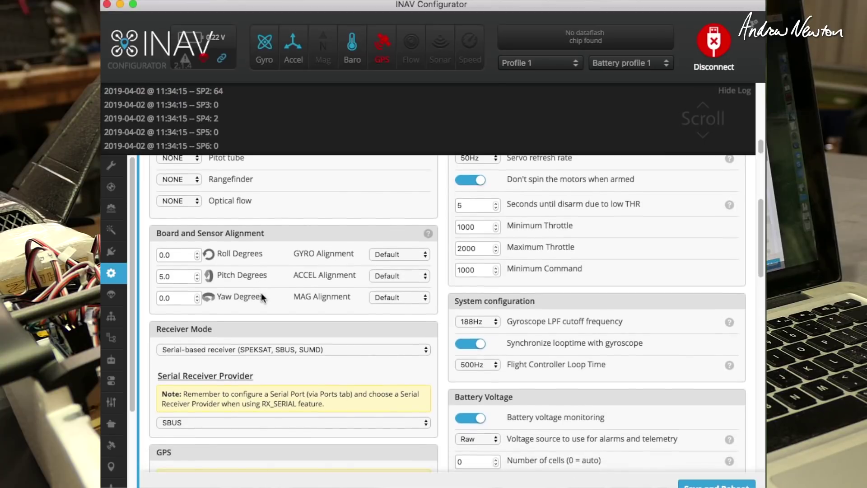
{"action": "scroll", "coordinate": [261, 292], "scroll_direction": "down", "scroll_amount": 1}
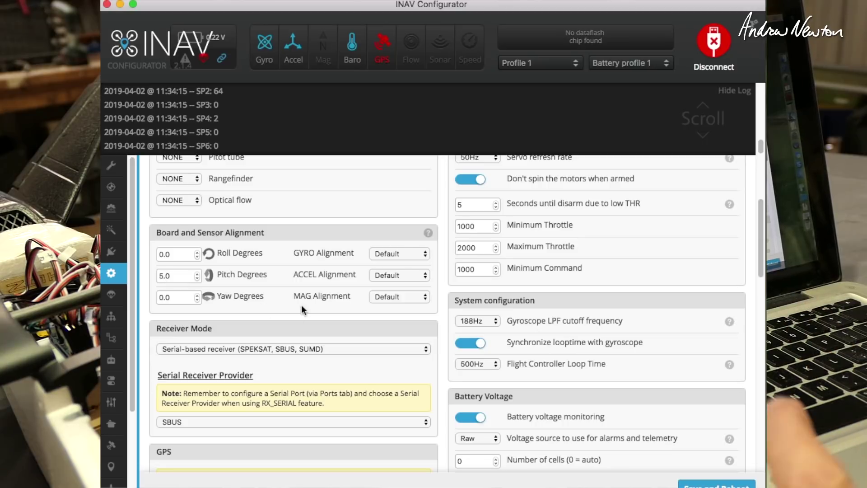
{"action": "scroll", "coordinate": [302, 305], "scroll_direction": "down", "scroll_amount": 3}
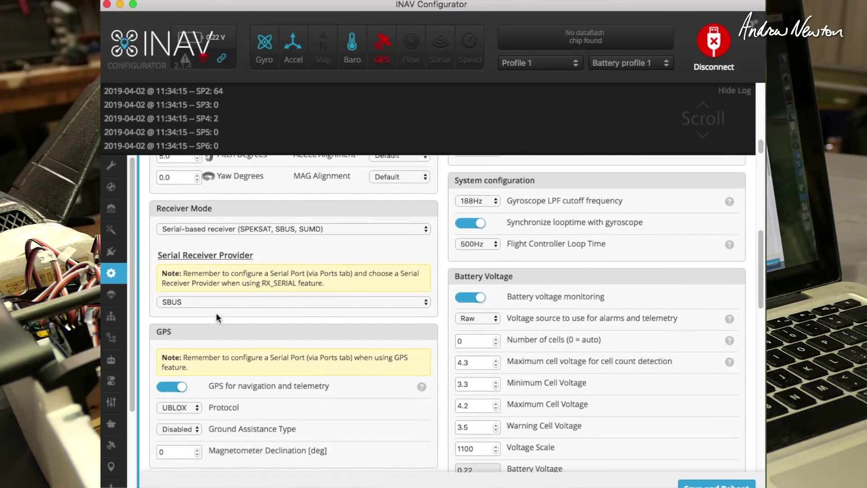
{"action": "left_click", "coordinate": [180, 387]}
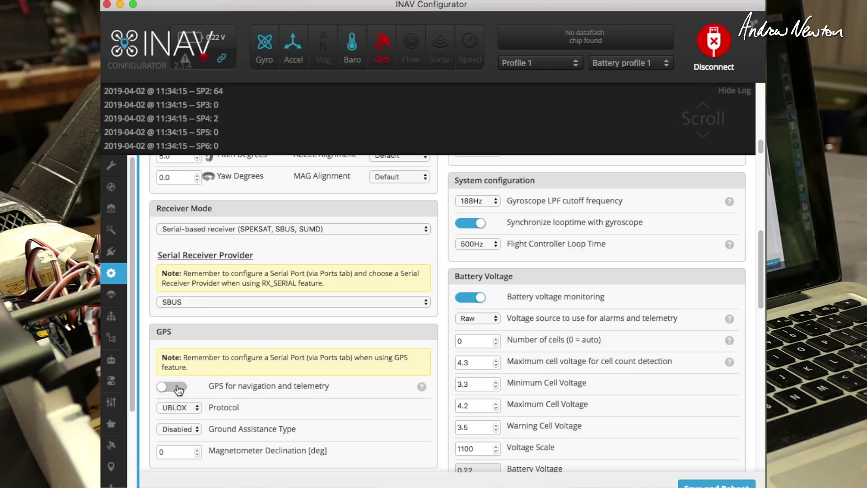
{"action": "left_click", "coordinate": [181, 387]}
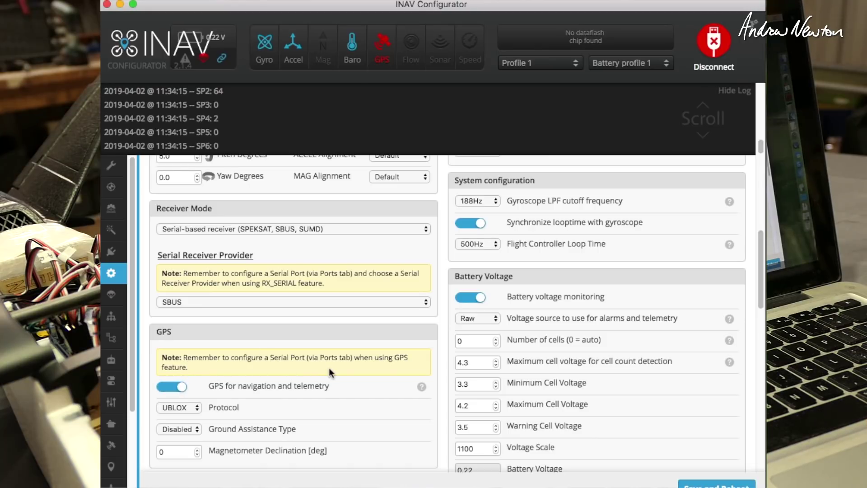
Check the available servo refresh rates in the Configuration settings, keeping 50Hz selected.
{"action": "scroll", "coordinate": [329, 367], "scroll_direction": "down", "scroll_amount": 5}
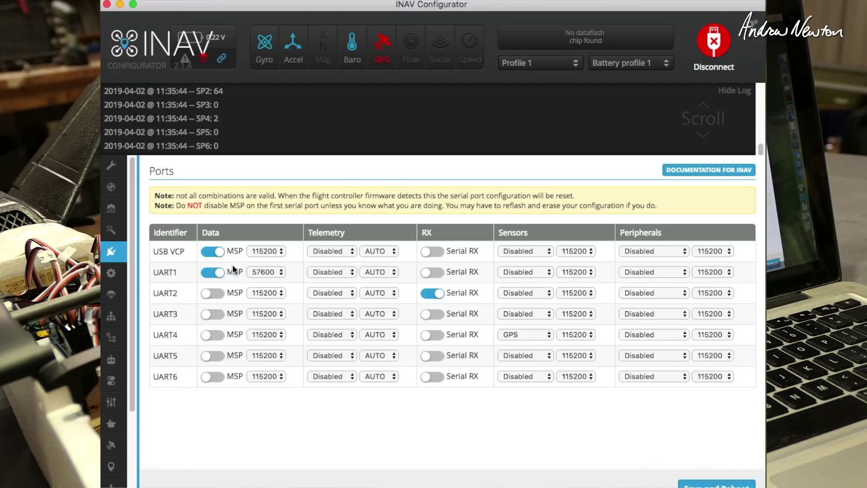
{"action": "left_click", "coordinate": [111, 272]}
{"action": "scroll", "coordinate": [305, 350], "scroll_direction": "down", "scroll_amount": 5}
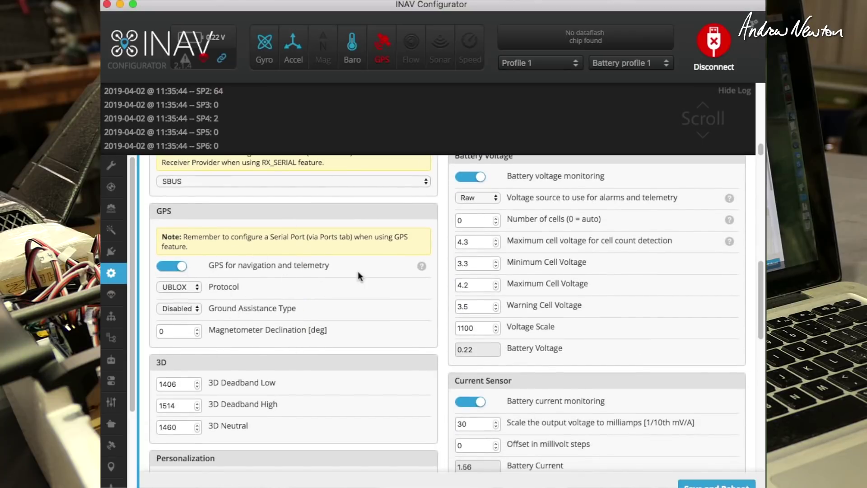
{"action": "scroll", "coordinate": [452, 289], "scroll_direction": "up", "scroll_amount": 5}
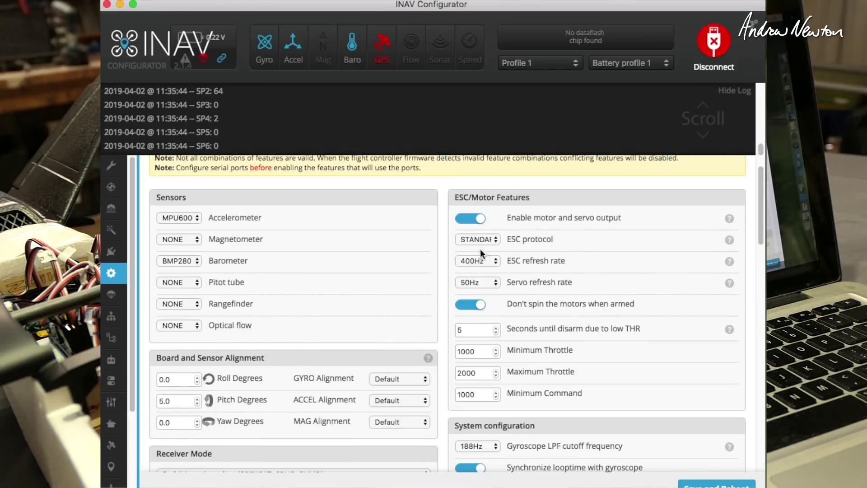
{"action": "left_click", "coordinate": [475, 282]}
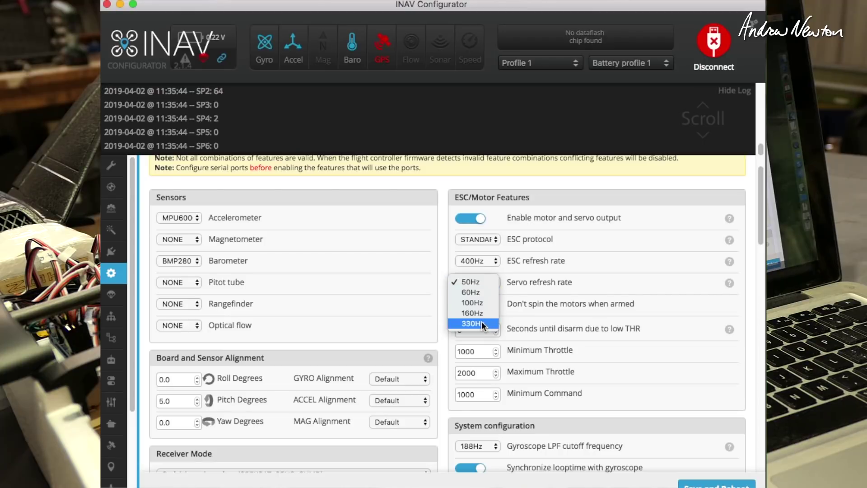
{"action": "left_click", "coordinate": [473, 280]}
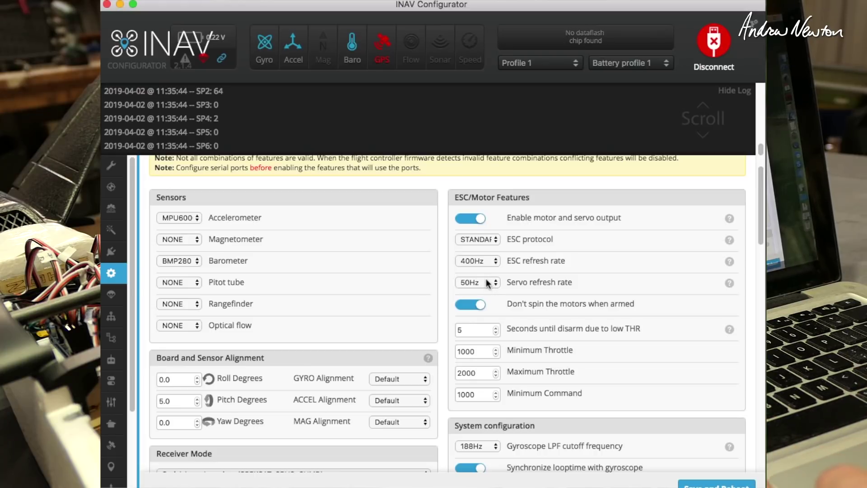
Examine the battery voltage, current sensor, battery capacity and other feature settings in the Configuration.
{"action": "scroll", "coordinate": [487, 283], "scroll_direction": "down", "scroll_amount": 2}
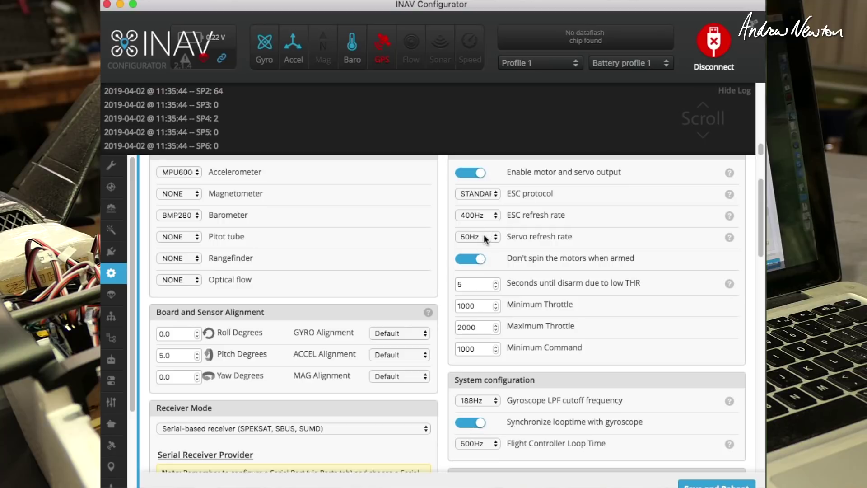
{"action": "scroll", "coordinate": [538, 358], "scroll_direction": "down", "scroll_amount": 10}
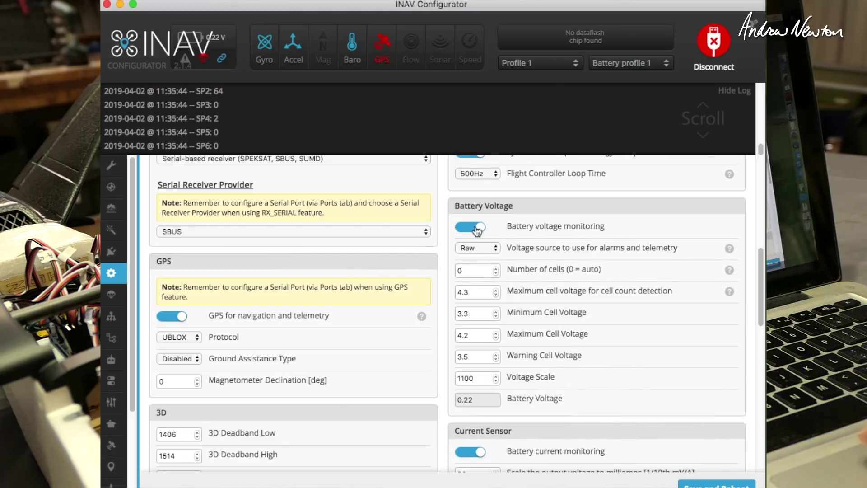
{"action": "scroll", "coordinate": [539, 345], "scroll_direction": "down", "scroll_amount": 7}
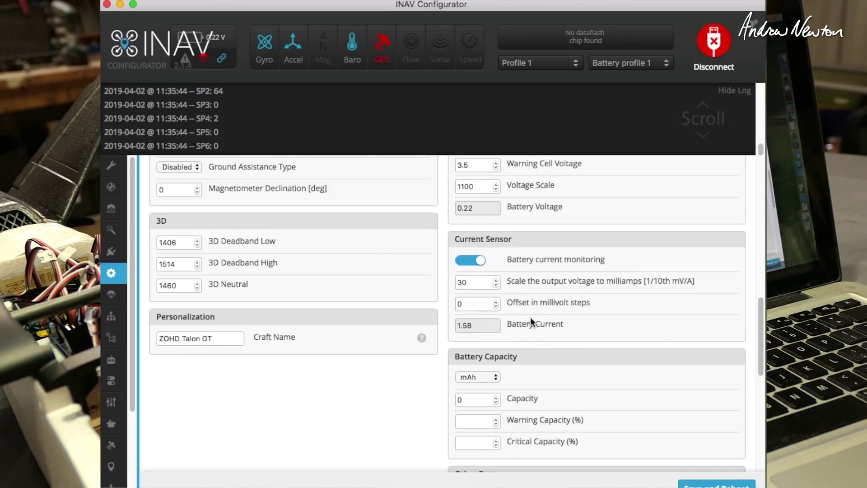
{"action": "double_click", "coordinate": [469, 282]}
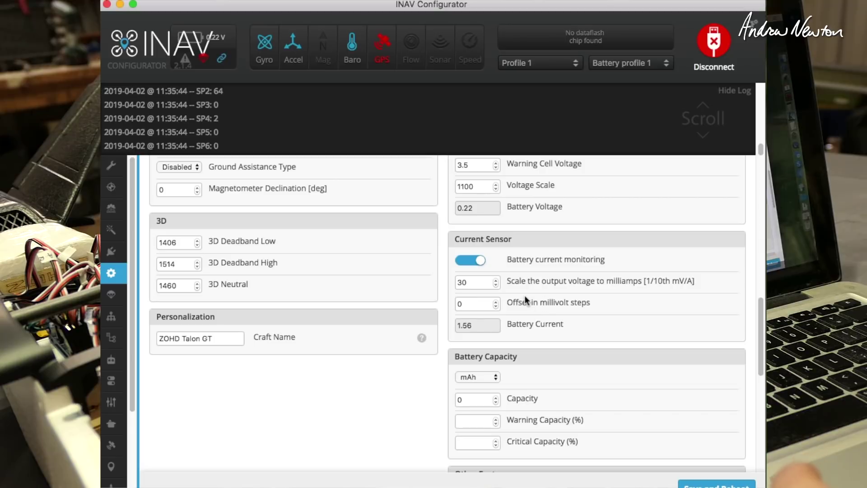
{"action": "scroll", "coordinate": [525, 294], "scroll_direction": "down", "scroll_amount": 5}
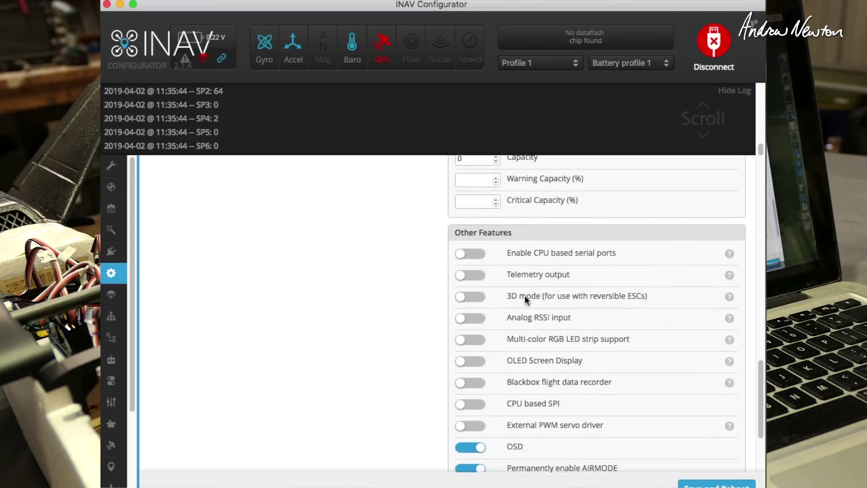
{"action": "scroll", "coordinate": [525, 295], "scroll_direction": "down", "scroll_amount": 3}
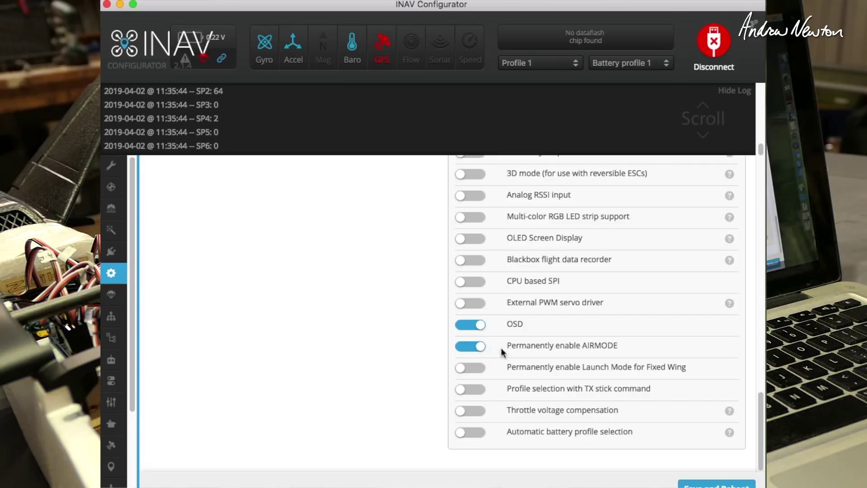
{"action": "scroll", "coordinate": [474, 361], "scroll_direction": "up", "scroll_amount": 4}
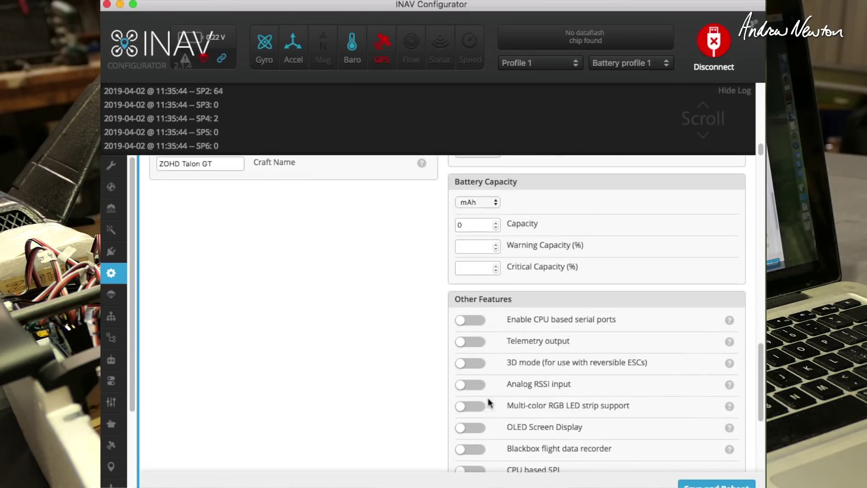
{"action": "scroll", "coordinate": [446, 294], "scroll_direction": "down", "scroll_amount": 3}
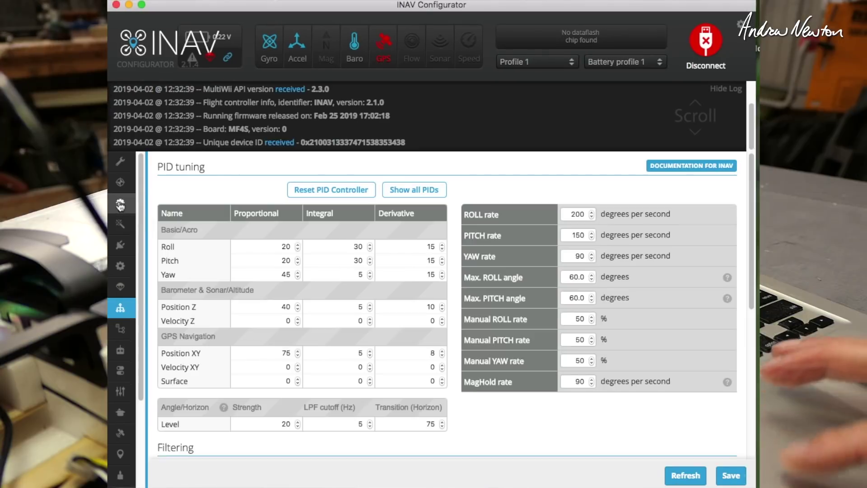
Review the mixer presets with Airplane V-tail (Mini Talon and similar) kept selected, and examine the motor and servo mixer rules.
{"action": "left_click", "coordinate": [120, 204]}
{"action": "scroll", "coordinate": [362, 280], "scroll_direction": "down", "scroll_amount": 2}
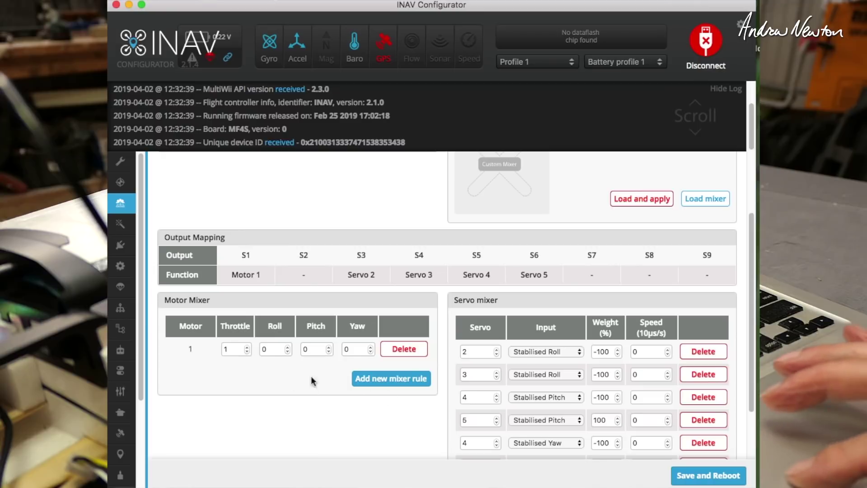
{"action": "scroll", "coordinate": [524, 264], "scroll_direction": "up", "scroll_amount": 2}
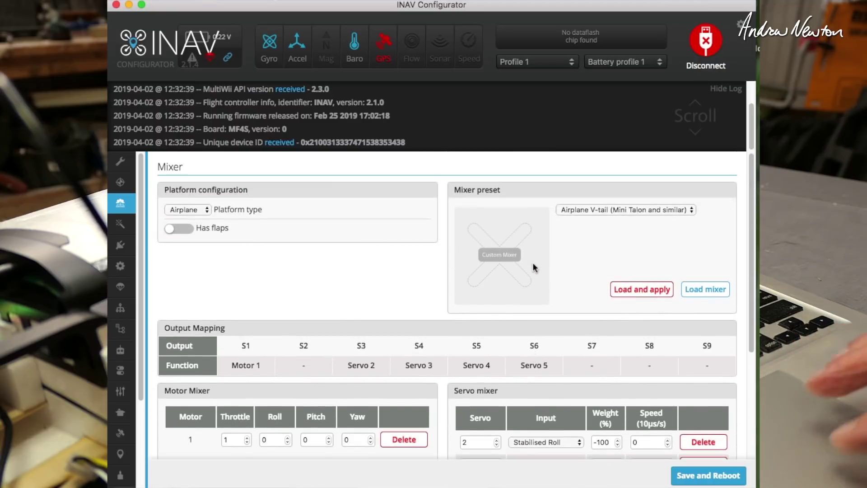
{"action": "left_click", "coordinate": [616, 210]}
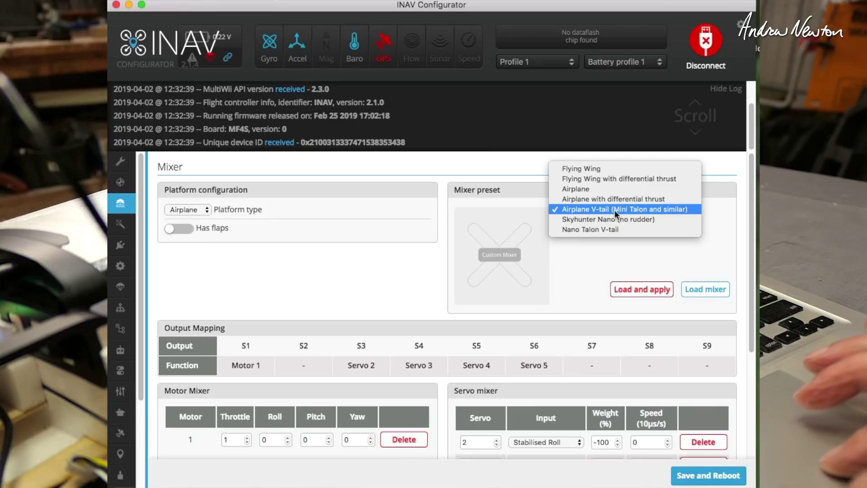
{"action": "left_click", "coordinate": [644, 207]}
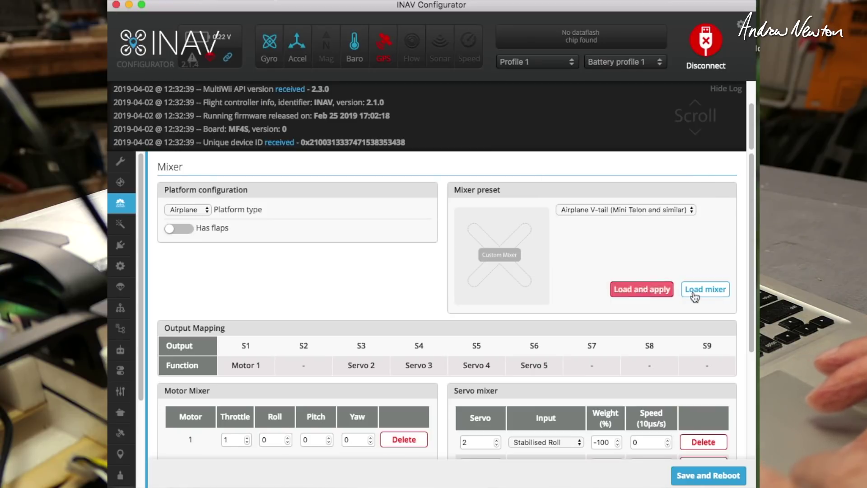
{"action": "scroll", "coordinate": [535, 359], "scroll_direction": "down", "scroll_amount": 2}
{"action": "scroll", "coordinate": [535, 358], "scroll_direction": "down", "scroll_amount": 3}
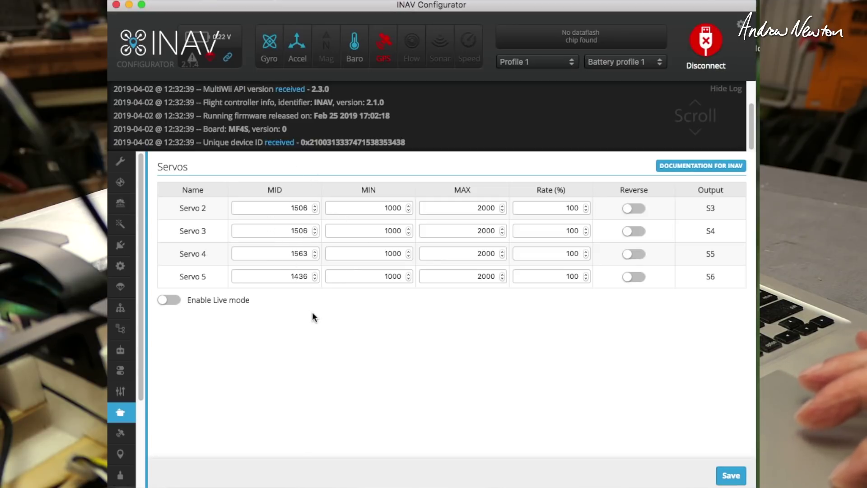
Set the MID value of Servo 5 to 1507.
{"action": "left_click", "coordinate": [315, 275]}
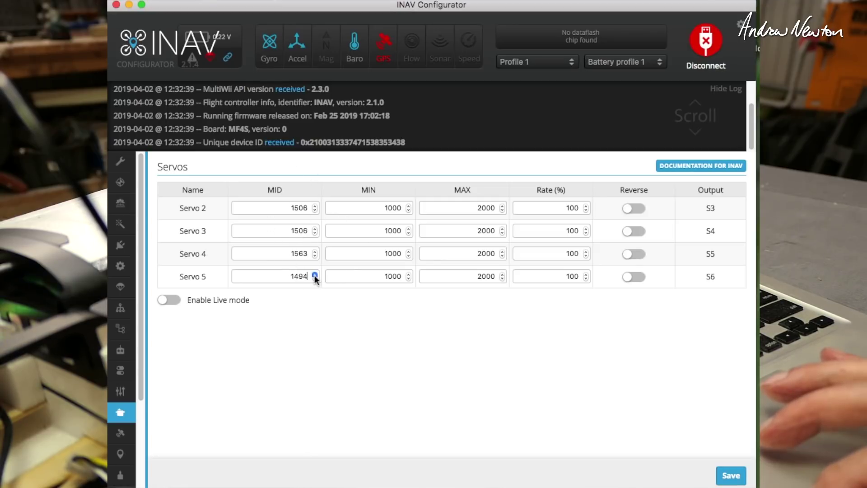
{"action": "left_click", "coordinate": [314, 274]}
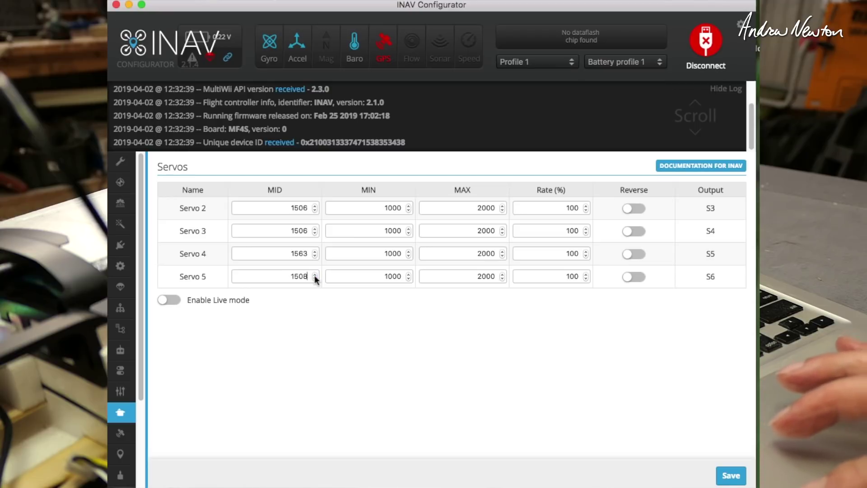
{"action": "left_click", "coordinate": [315, 278]}
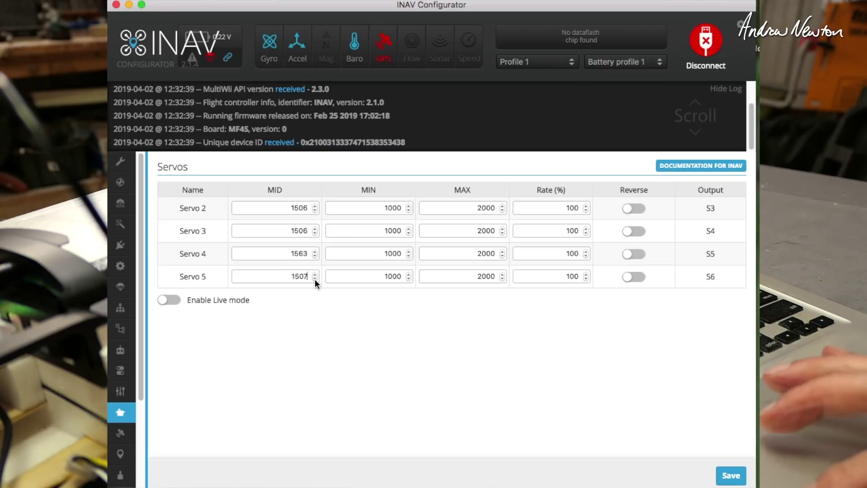
Examine the Failsafe settings, including the valid pulse range and the procedure options with RTH kept selected.
{"action": "left_click", "coordinate": [315, 278]}
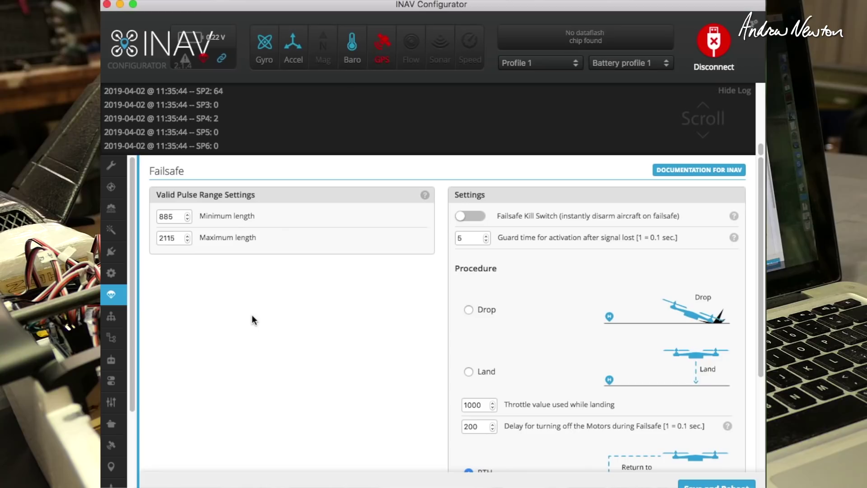
{"action": "scroll", "coordinate": [252, 316], "scroll_direction": "down", "scroll_amount": 4}
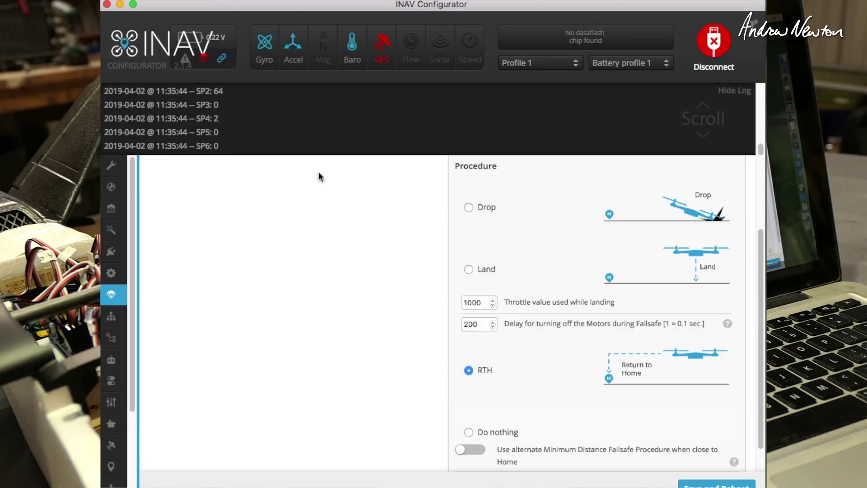
Review the PID tuning gains, roll, pitch and yaw rates, filtering frequencies and miscellaneous limits.
{"action": "left_click", "coordinate": [111, 316]}
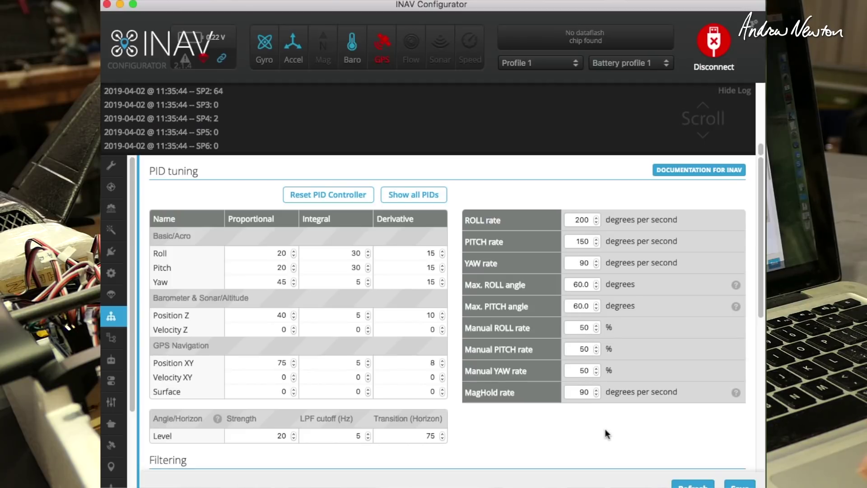
{"action": "scroll", "coordinate": [571, 350], "scroll_direction": "down", "scroll_amount": 1}
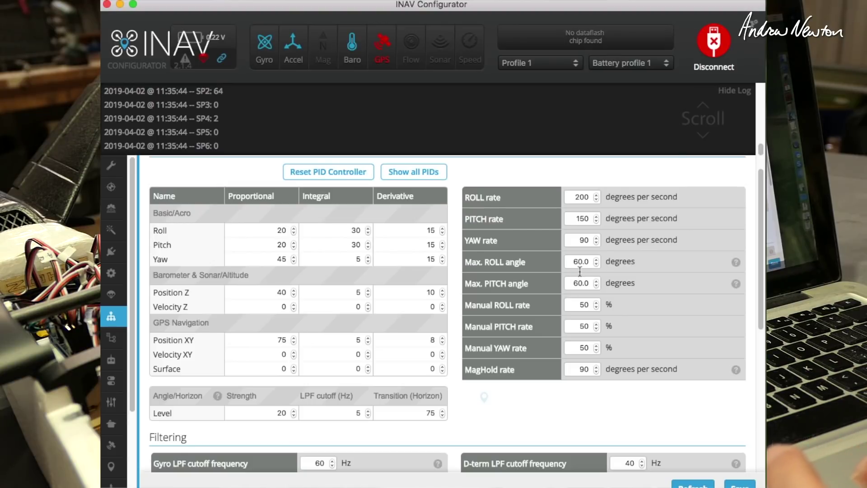
{"action": "scroll", "coordinate": [681, 339], "scroll_direction": "down", "scroll_amount": 5}
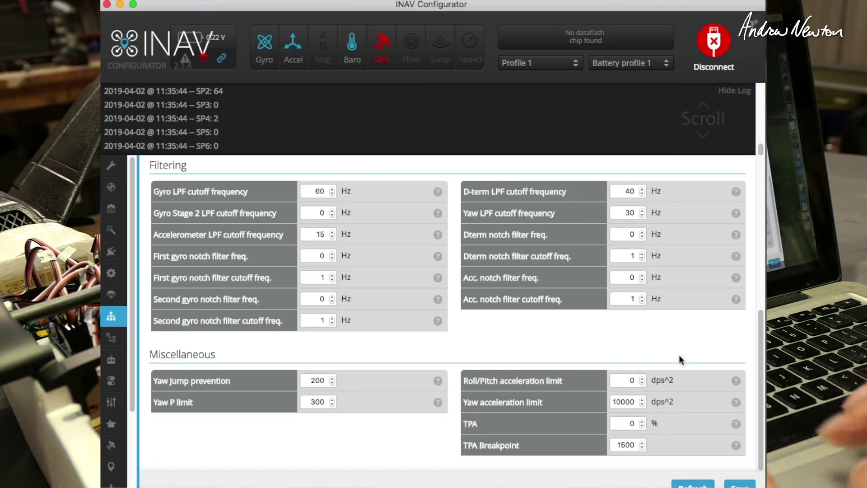
{"action": "left_click_drag", "start_coordinate": [290, 380], "coordinate": [112, 341]}
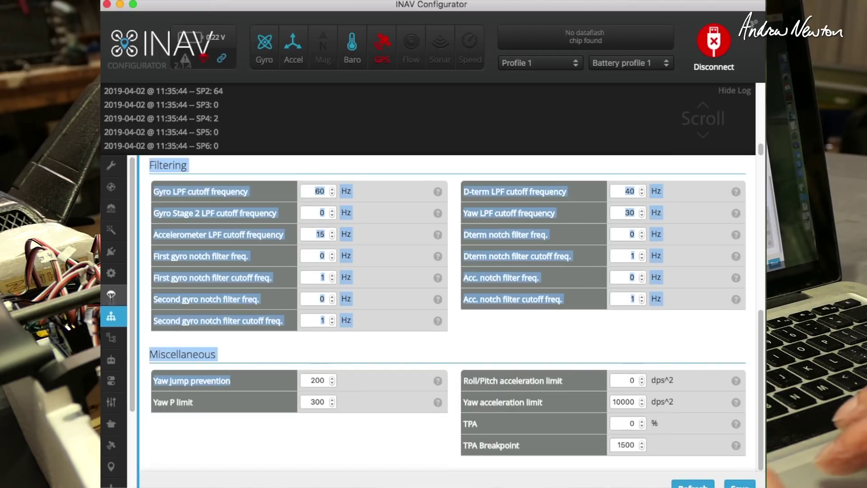
Examine the Advanced tuning navigation settings and check the RTH Altitude mode options, keeping Fixed selected.
{"action": "left_click", "coordinate": [112, 341]}
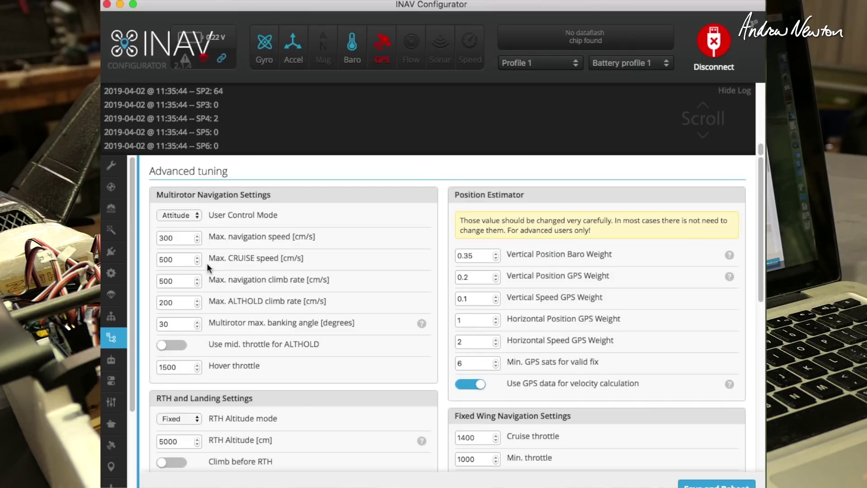
{"action": "scroll", "coordinate": [202, 324], "scroll_direction": "down", "scroll_amount": 3}
{"action": "scroll", "coordinate": [202, 324], "scroll_direction": "up", "scroll_amount": 3}
{"action": "scroll", "coordinate": [541, 341], "scroll_direction": "down", "scroll_amount": 5}
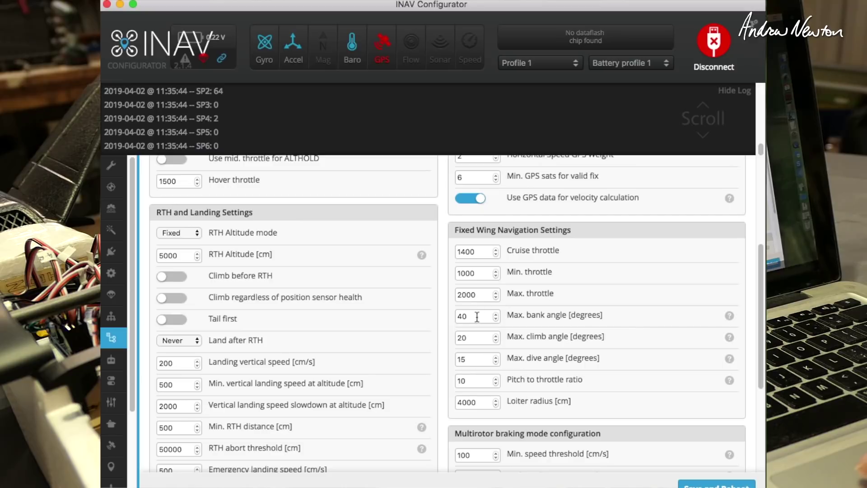
{"action": "scroll", "coordinate": [540, 317], "scroll_direction": "down", "scroll_amount": 5}
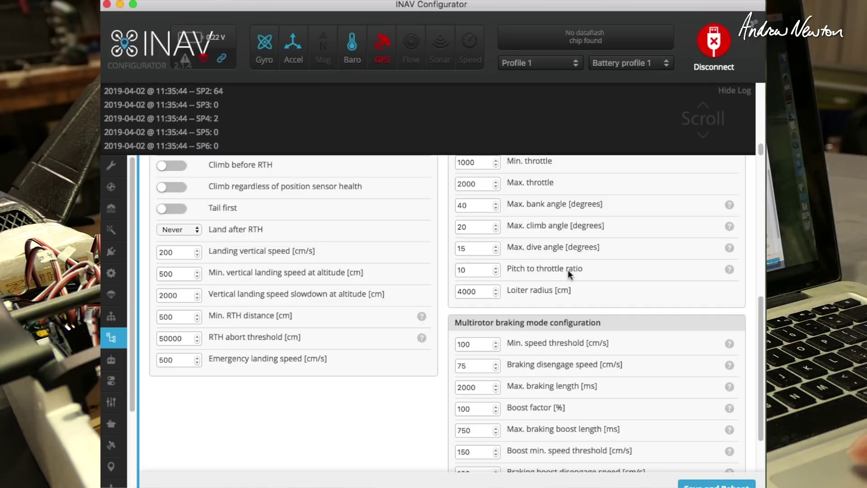
{"action": "scroll", "coordinate": [568, 269], "scroll_direction": "up", "scroll_amount": 8}
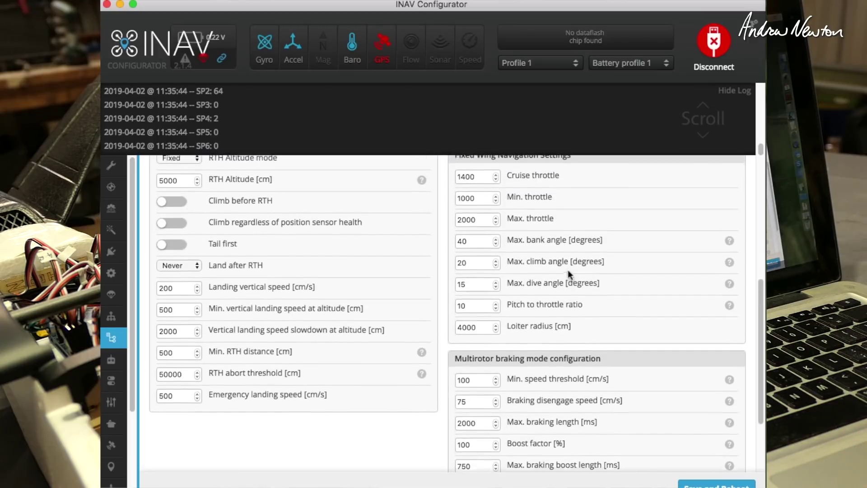
{"action": "left_click", "coordinate": [174, 303]}
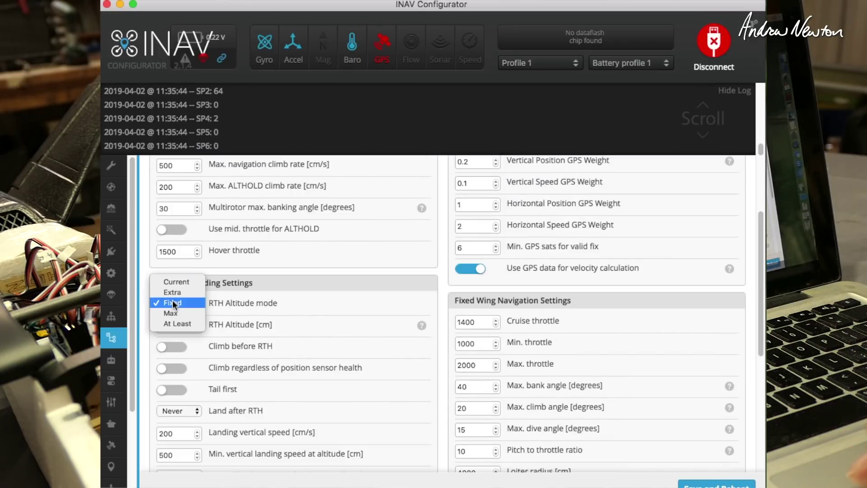
{"action": "left_click", "coordinate": [174, 303]}
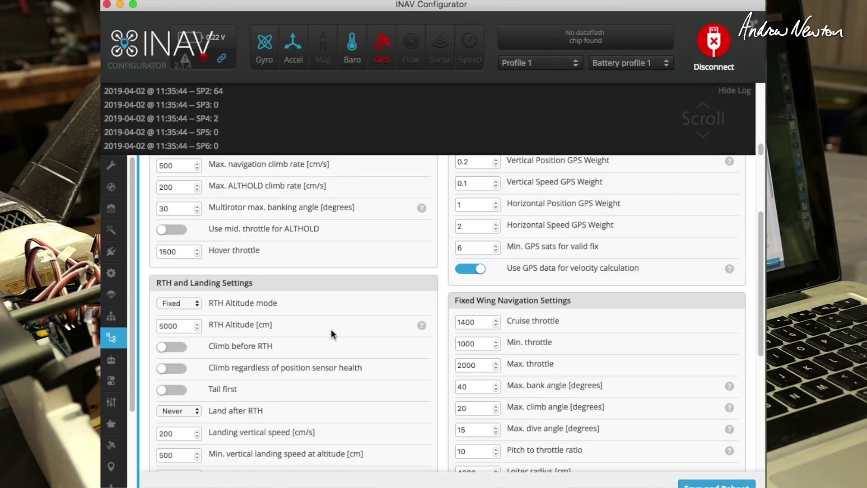
Try enabling Climb before RTH, and switch it back off.
{"action": "scroll", "coordinate": [338, 326], "scroll_direction": "down", "scroll_amount": 3}
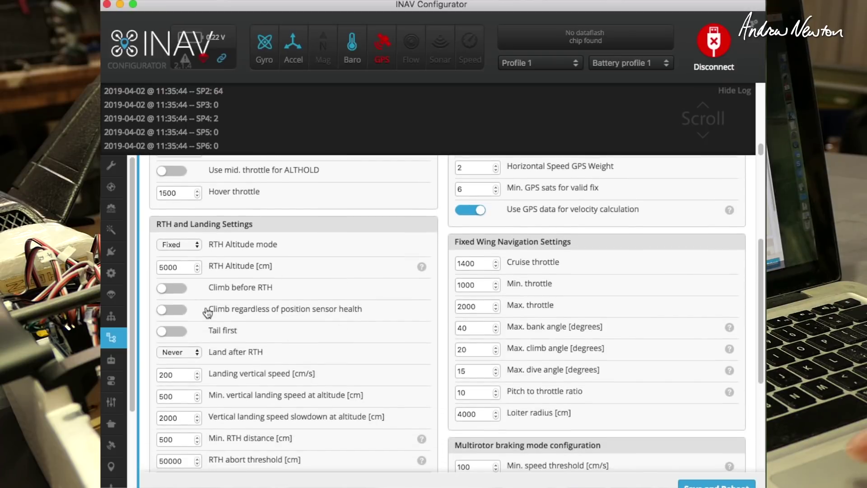
{"action": "left_click", "coordinate": [183, 291]}
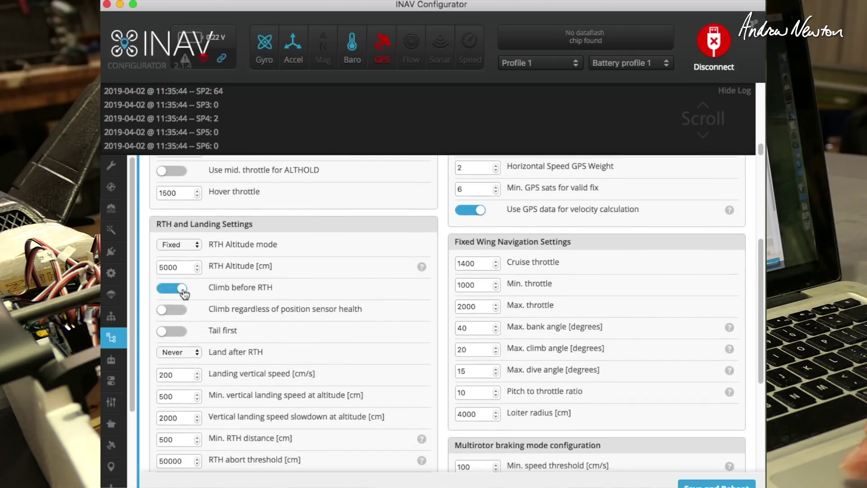
{"action": "left_click", "coordinate": [162, 291]}
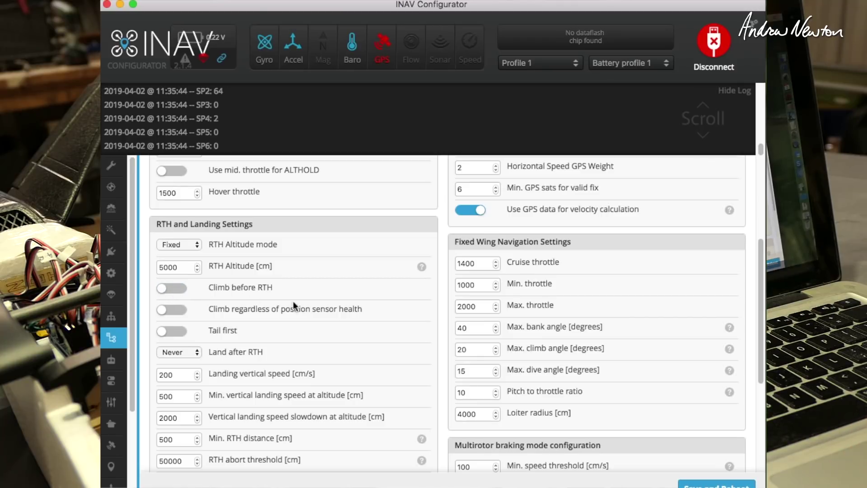
Try setting Land after RTH to Always, and return it to Never.
{"action": "scroll", "coordinate": [301, 290], "scroll_direction": "down", "scroll_amount": 2}
{"action": "left_click", "coordinate": [195, 306]}
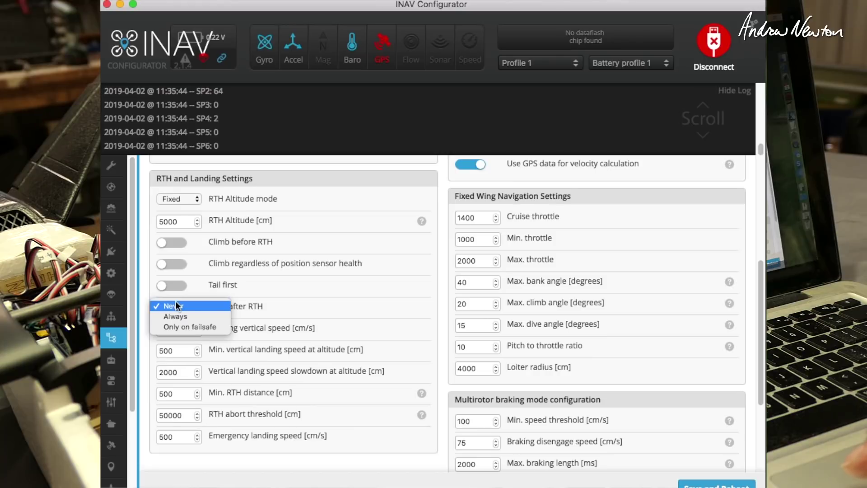
{"action": "left_click", "coordinate": [176, 316]}
{"action": "left_click", "coordinate": [178, 304]}
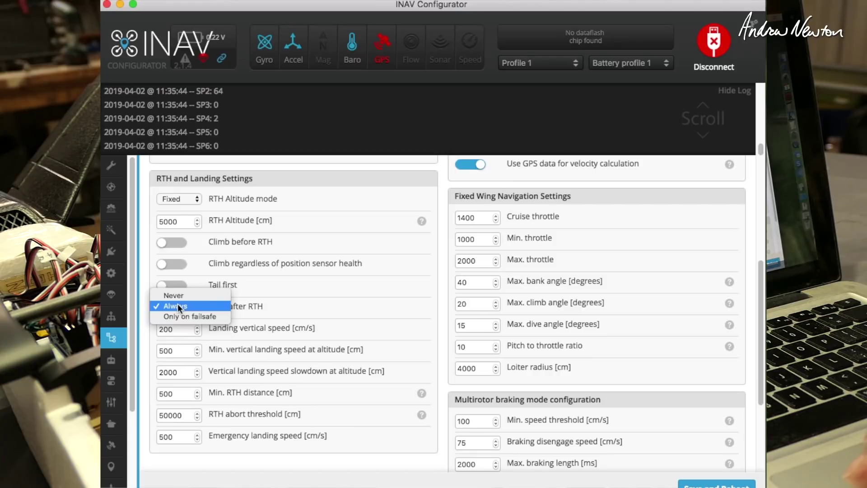
{"action": "left_click", "coordinate": [177, 295]}
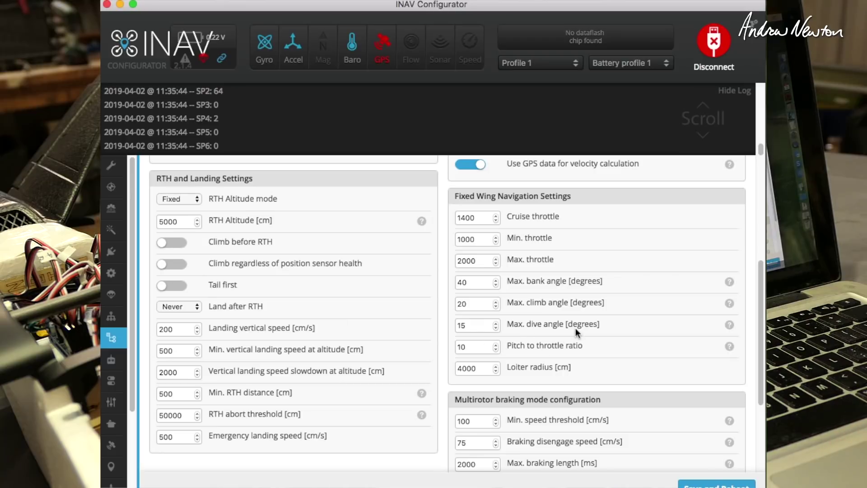
Review the fixed wing navigation and multirotor braking mode settings in Advanced tuning.
{"action": "scroll", "coordinate": [575, 329], "scroll_direction": "down", "scroll_amount": 5}
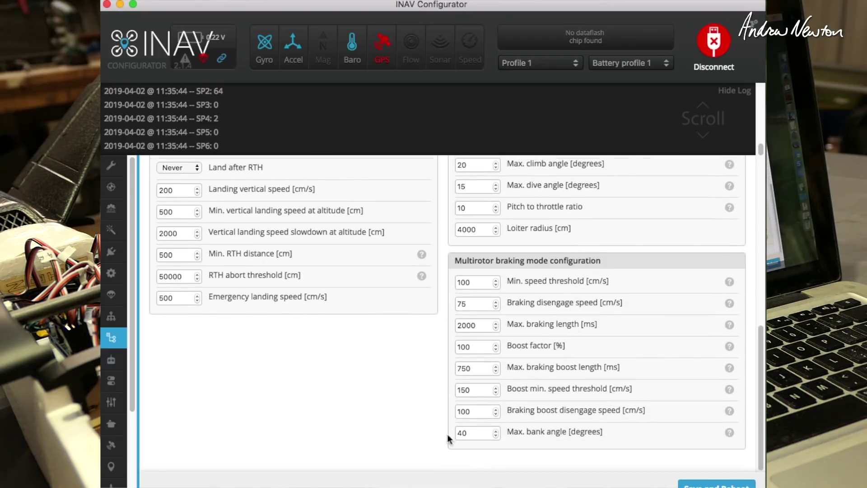
{"action": "scroll", "coordinate": [575, 286], "scroll_direction": "up", "scroll_amount": 13}
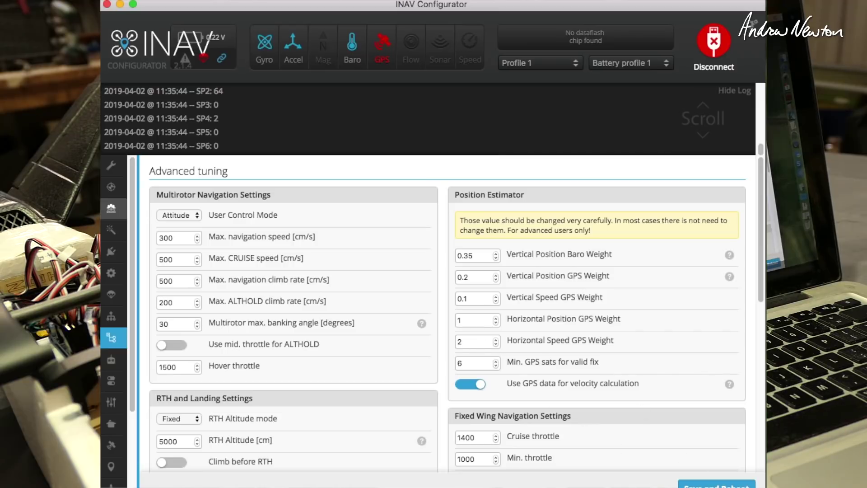
Review the Receiver channel map and check the RSSI Channel options, keeping Disabled selected.
{"action": "left_click", "coordinate": [111, 362]}
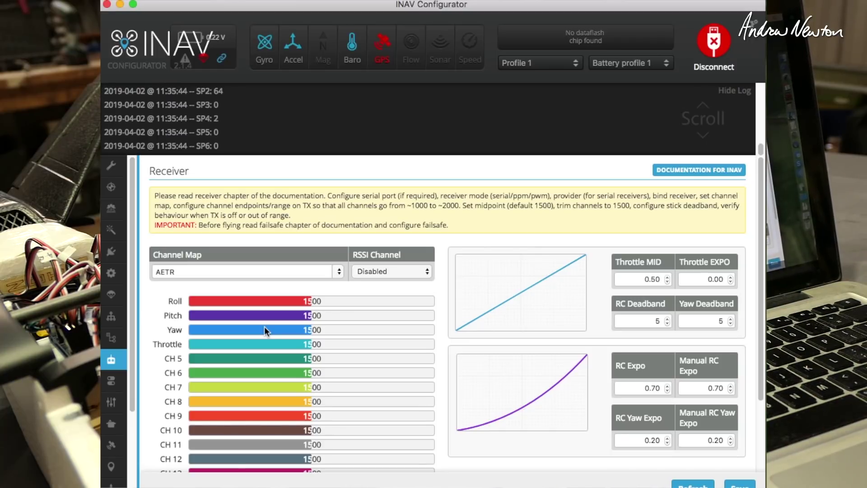
{"action": "left_click", "coordinate": [376, 270]}
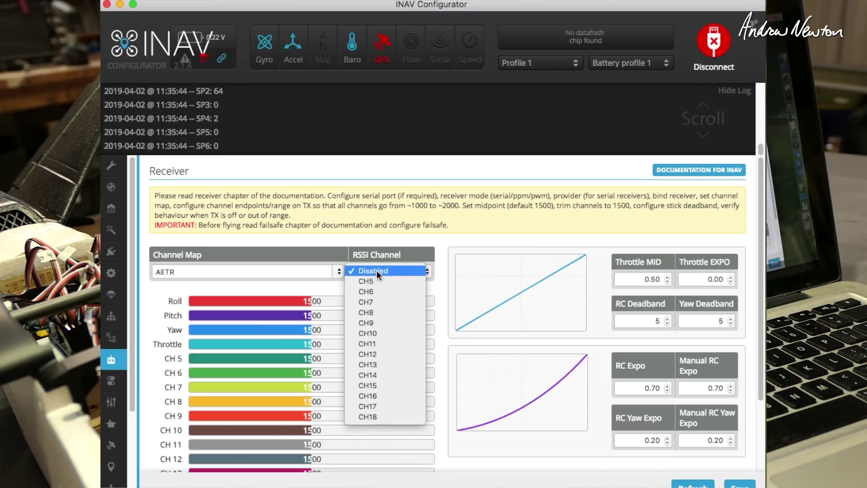
{"action": "left_click", "coordinate": [375, 270]}
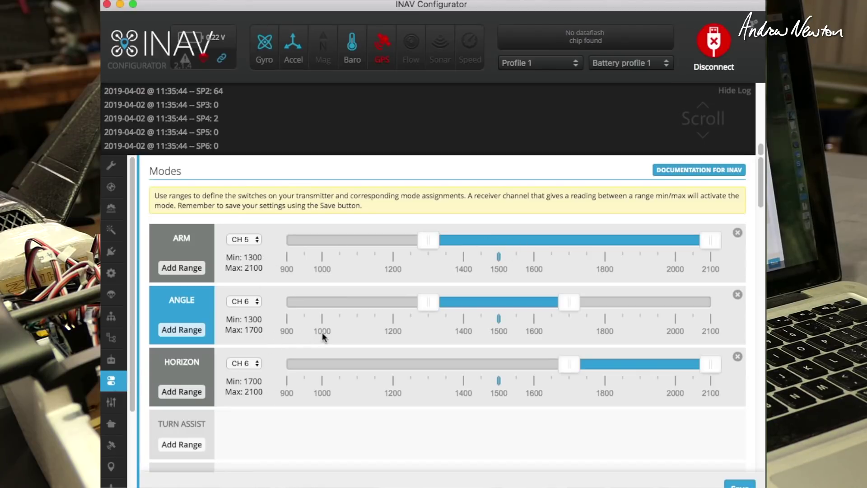
Examine the Modes channel ranges for arming, Angle, Horizon, altitude hold, position hold, return to home and Manual.
{"action": "scroll", "coordinate": [321, 331], "scroll_direction": "down", "scroll_amount": 10}
{"action": "scroll", "coordinate": [323, 337], "scroll_direction": "down", "scroll_amount": 2}
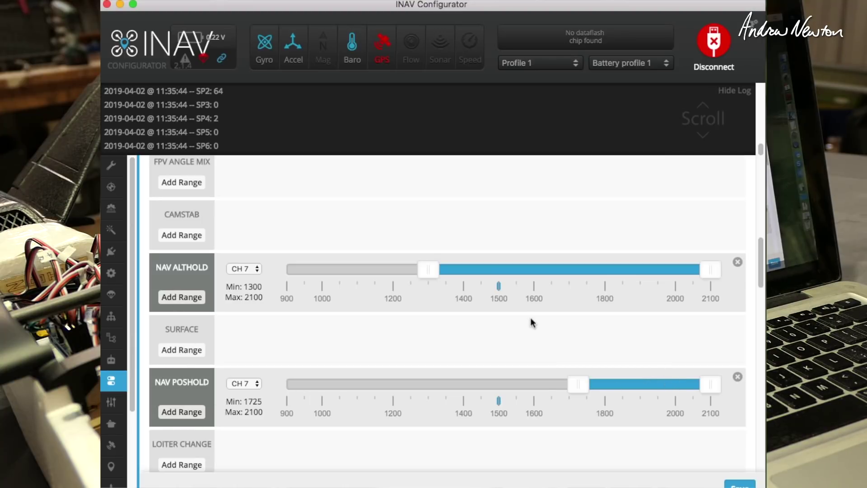
{"action": "scroll", "coordinate": [530, 317], "scroll_direction": "down", "scroll_amount": 5}
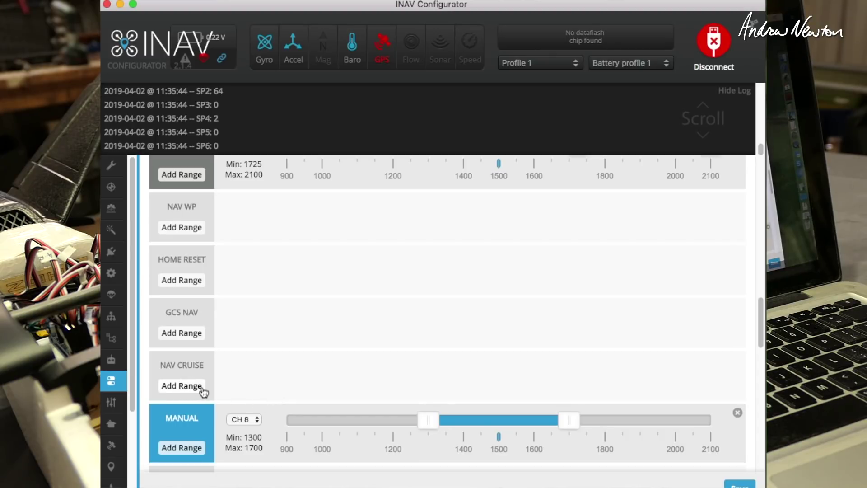
{"action": "scroll", "coordinate": [381, 248], "scroll_direction": "up", "scroll_amount": 2}
{"action": "scroll", "coordinate": [380, 247], "scroll_direction": "down", "scroll_amount": 3}
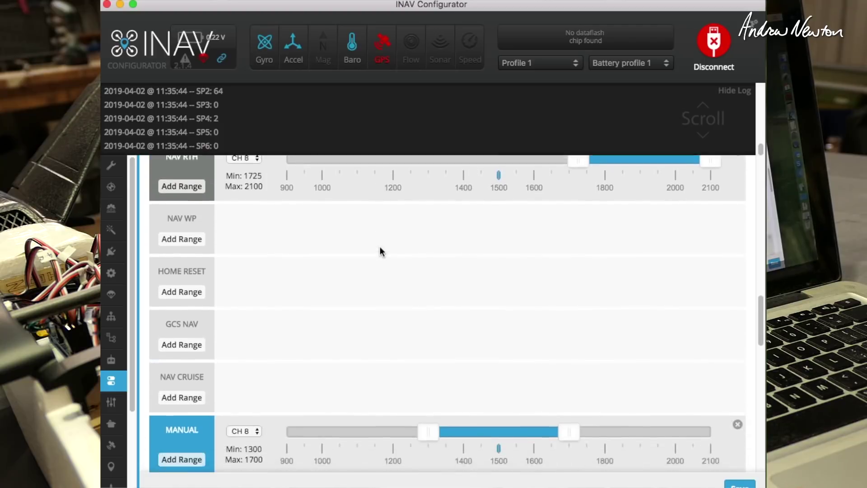
{"action": "scroll", "coordinate": [481, 277], "scroll_direction": "up", "scroll_amount": 3}
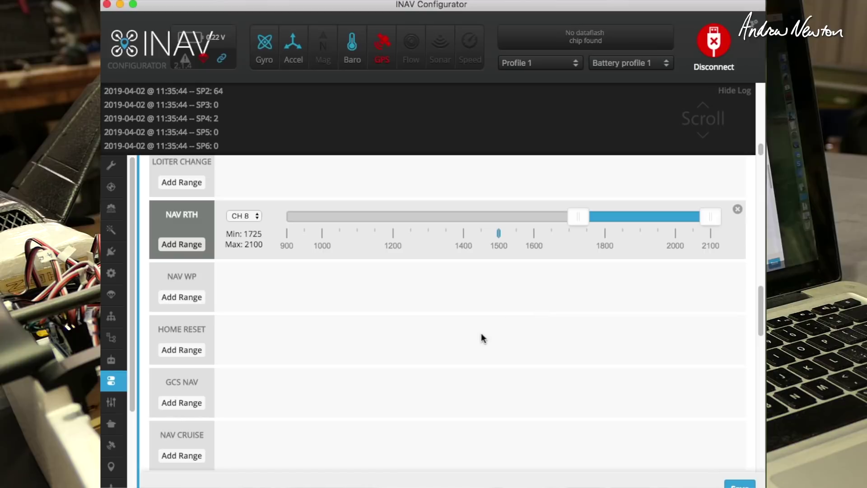
{"action": "scroll", "coordinate": [465, 389], "scroll_direction": "down", "scroll_amount": 1}
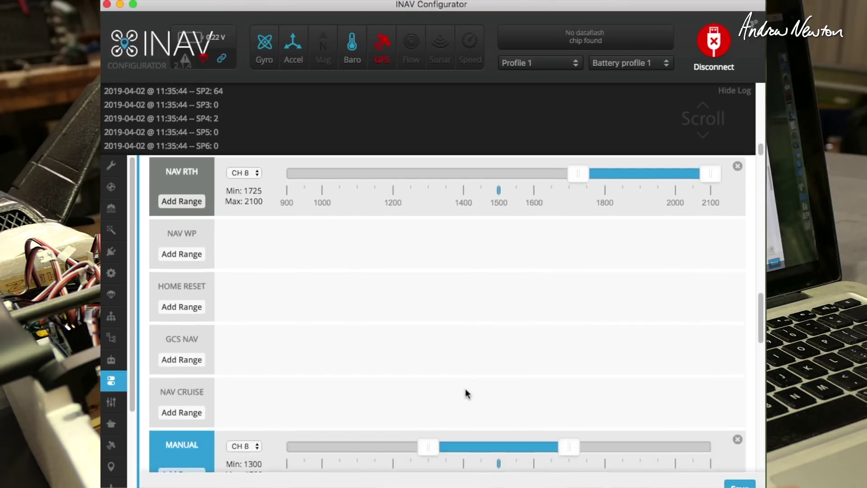
Examine the remaining mode ranges, including Servo Autotrim, Auto Tune and OSD Alt 1.
{"action": "scroll", "coordinate": [466, 393], "scroll_direction": "down", "scroll_amount": 6}
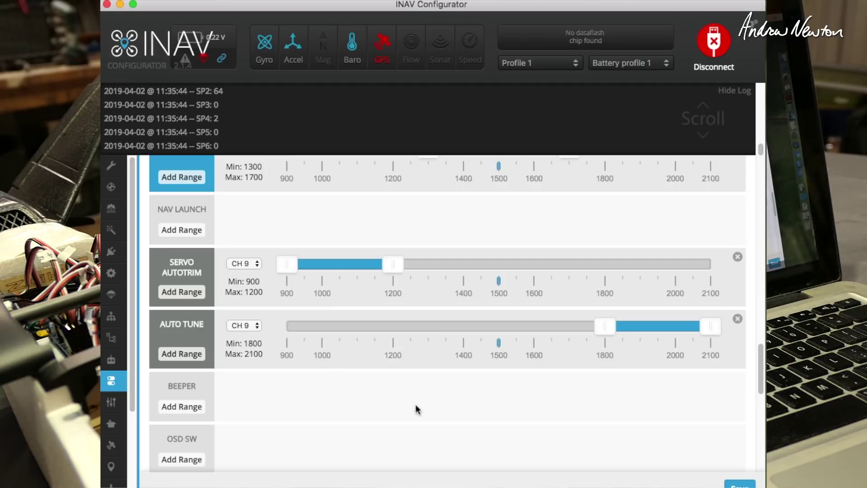
{"action": "scroll", "coordinate": [415, 406], "scroll_direction": "down", "scroll_amount": 9}
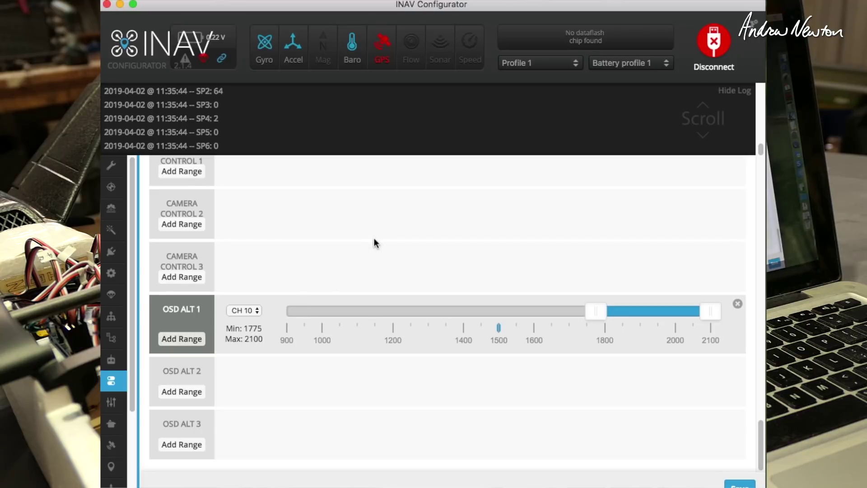
{"action": "scroll", "coordinate": [374, 241], "scroll_direction": "up", "scroll_amount": 2}
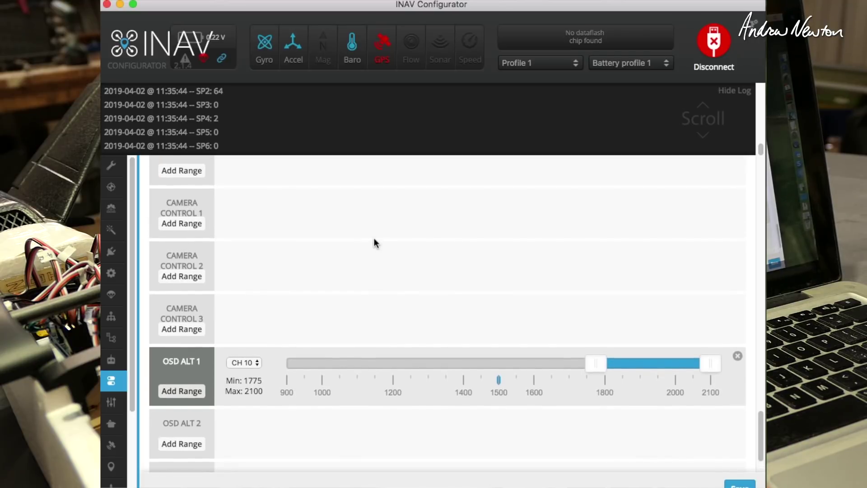
{"action": "scroll", "coordinate": [374, 242], "scroll_direction": "up", "scroll_amount": 1}
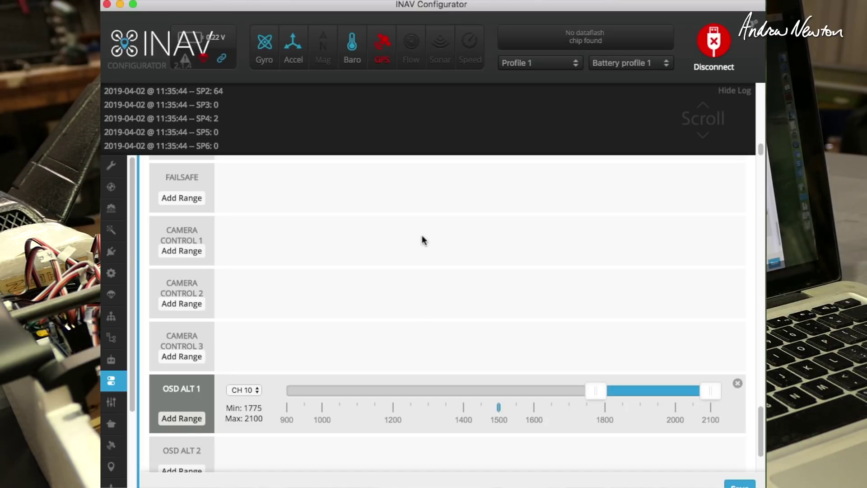
{"action": "scroll", "coordinate": [422, 235], "scroll_direction": "up", "scroll_amount": 15}
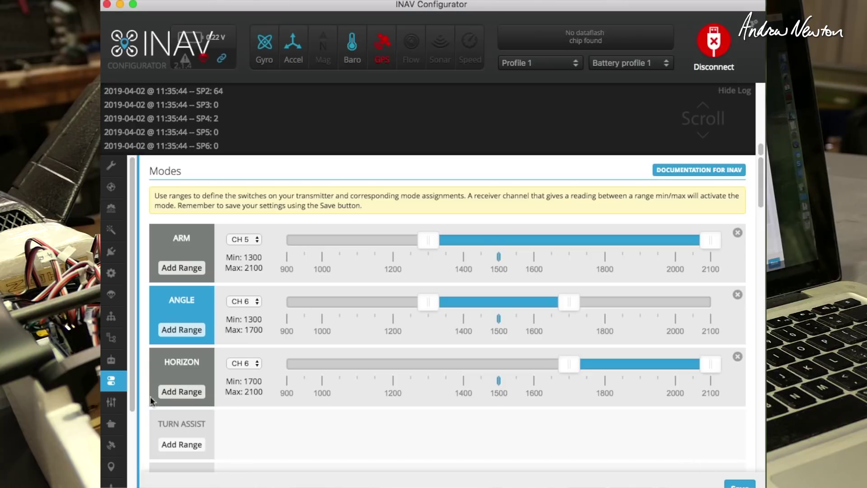
Review the Adjustments, Servos, GPS and Mission Control pages.
{"action": "left_click", "coordinate": [111, 401]}
{"action": "left_click", "coordinate": [111, 425]}
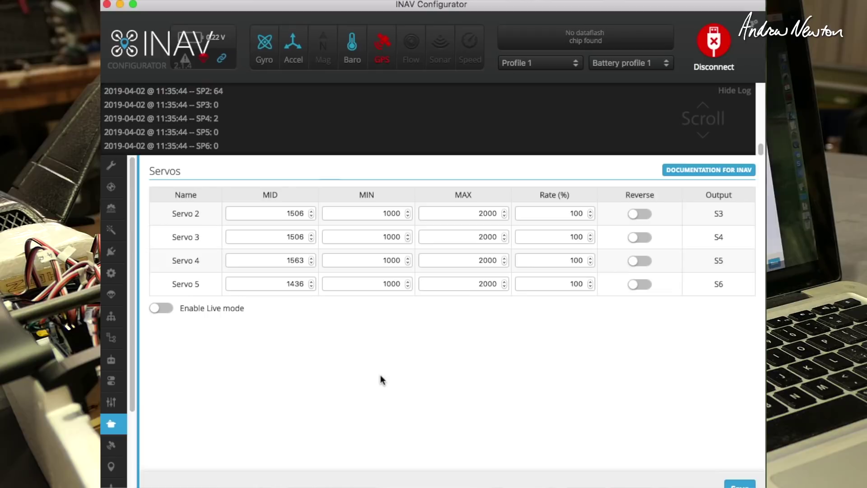
{"action": "left_click", "coordinate": [111, 445]}
{"action": "scroll", "coordinate": [521, 308], "scroll_direction": "down", "scroll_amount": 2}
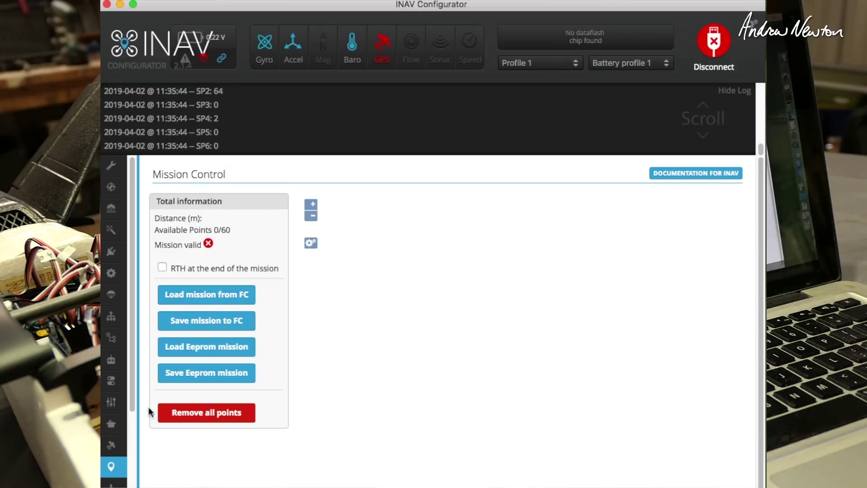
Review the Motors page with its servo outputs and examine the full list of OSD elements down to the PID controllers outputs.
{"action": "scroll", "coordinate": [128, 401], "scroll_direction": "down", "scroll_amount": 3}
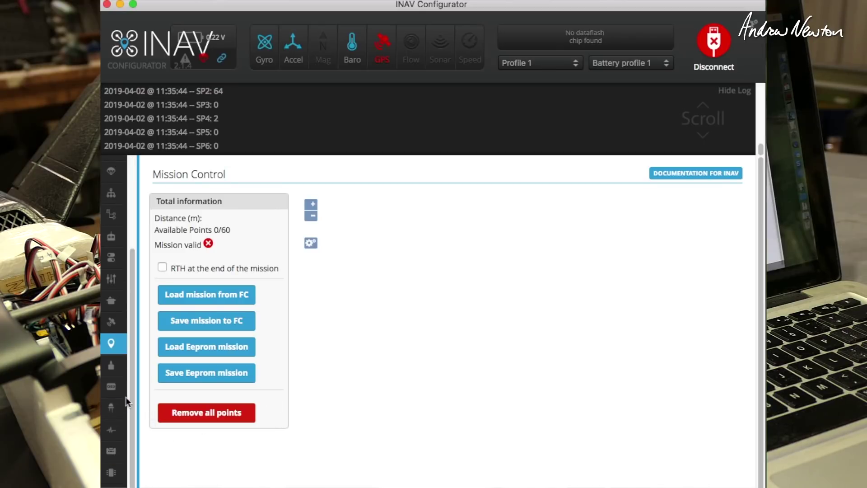
{"action": "left_click", "coordinate": [112, 366]}
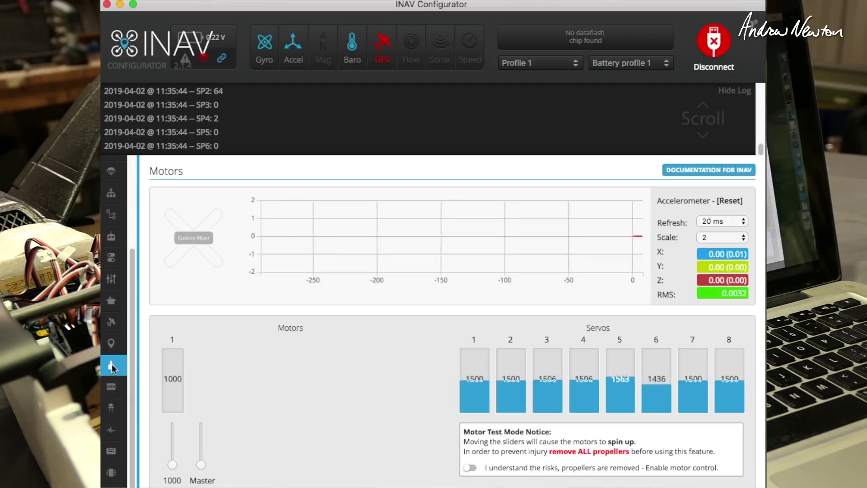
{"action": "left_click", "coordinate": [112, 387]}
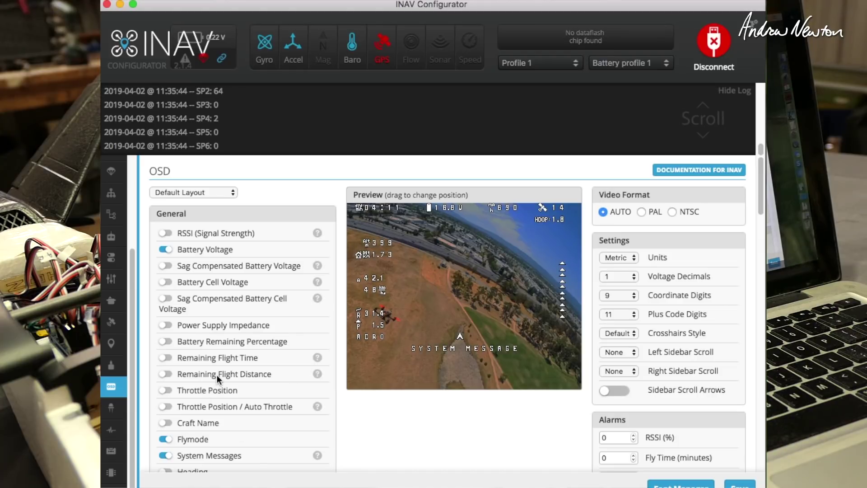
{"action": "scroll", "coordinate": [217, 375], "scroll_direction": "down", "scroll_amount": 10}
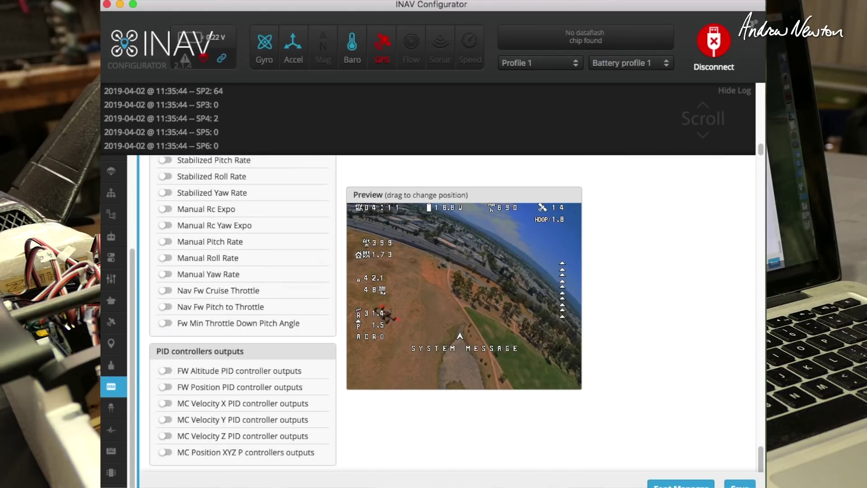
Check the LED strip layout page and open the command-line interface (CLI).
{"action": "left_click", "coordinate": [110, 407]}
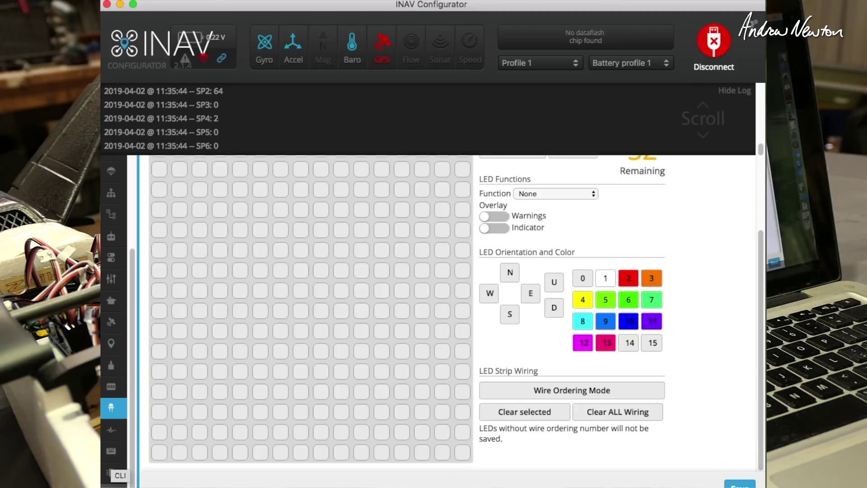
{"action": "left_click", "coordinate": [113, 485]}
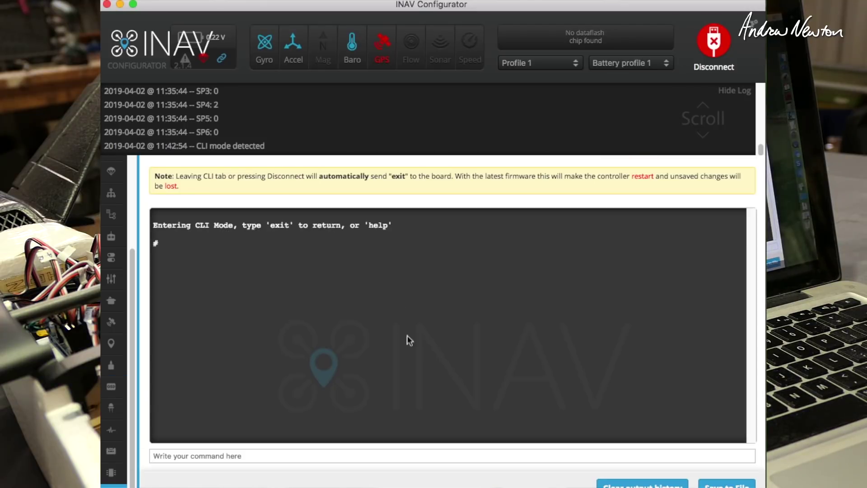